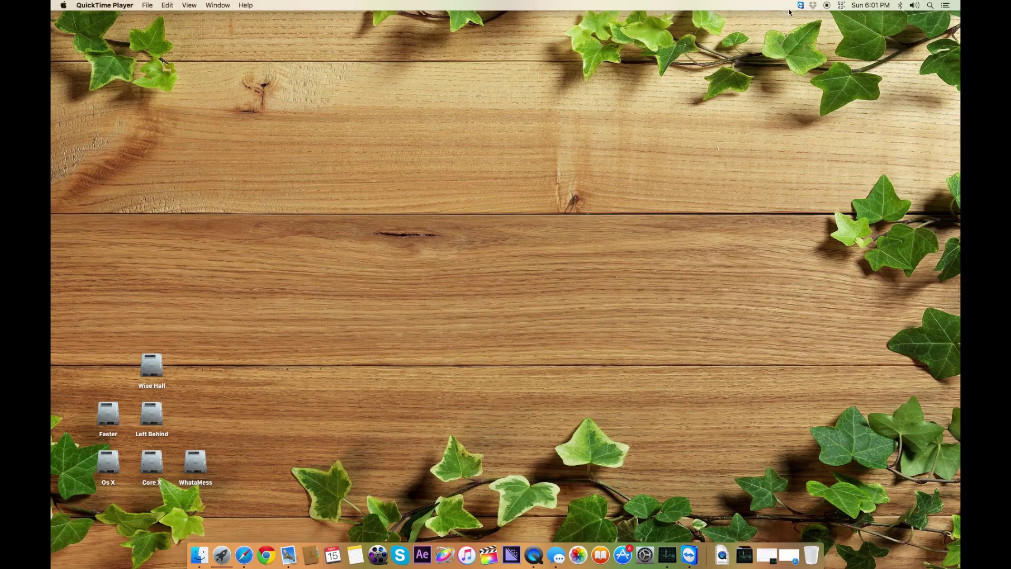
# Step: Spotlight-search 'mac wifi' and open the Mac Wifi Ralink folder
pyautogui.click(806, 7)
pyautogui.click(800, 87)
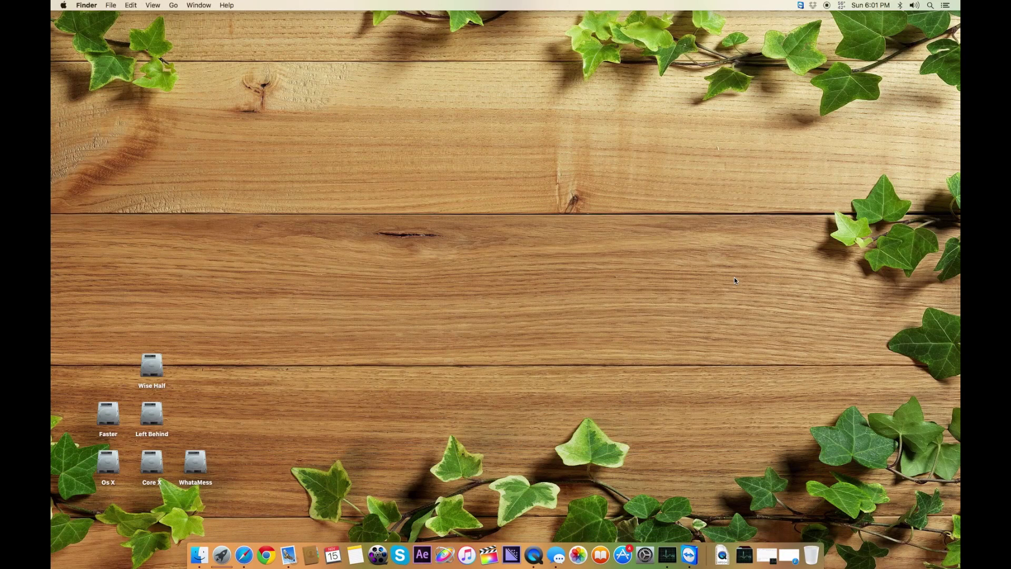
pyautogui.press('super+space')
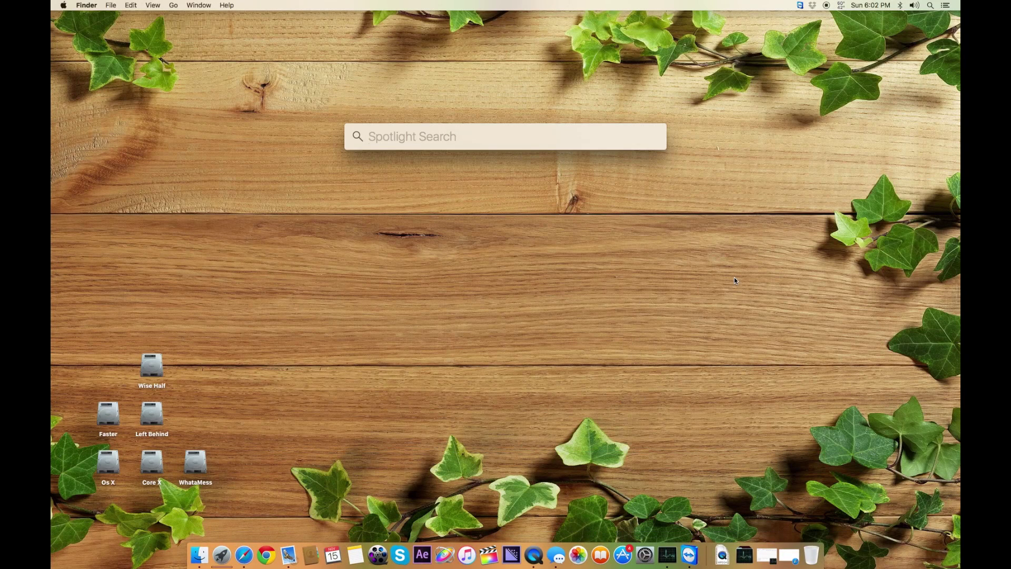
pyautogui.write('mac')
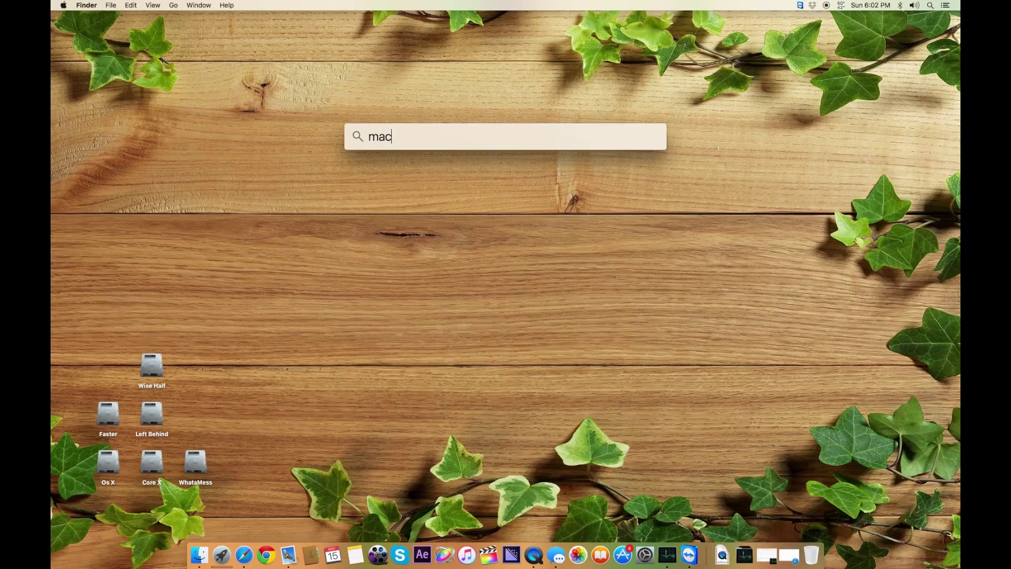
pyautogui.press('BackSpace')
pyautogui.press('BackSpace')
pyautogui.press('BackSpace')
pyautogui.write('mac wifi')
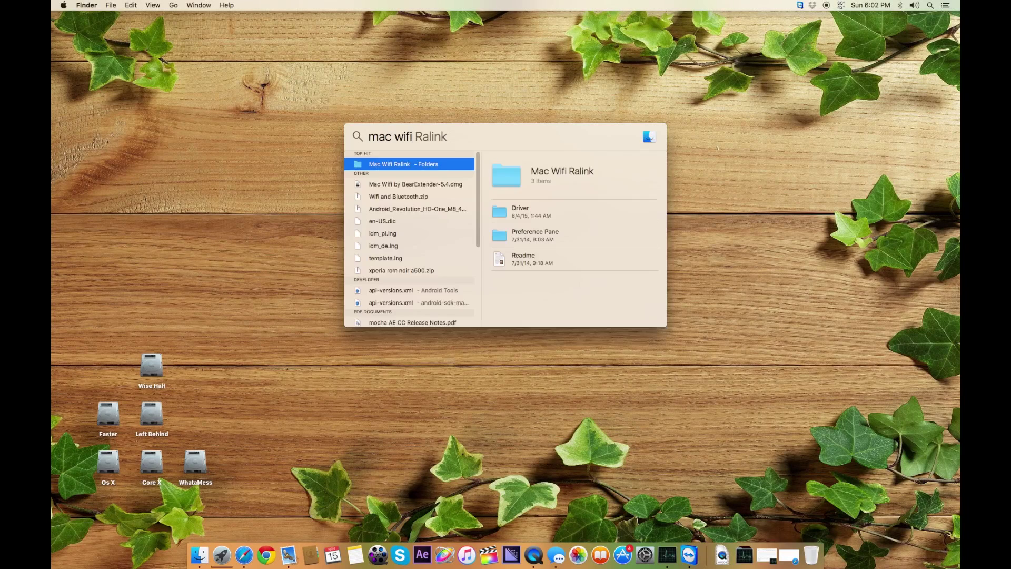
pyautogui.press('Return')
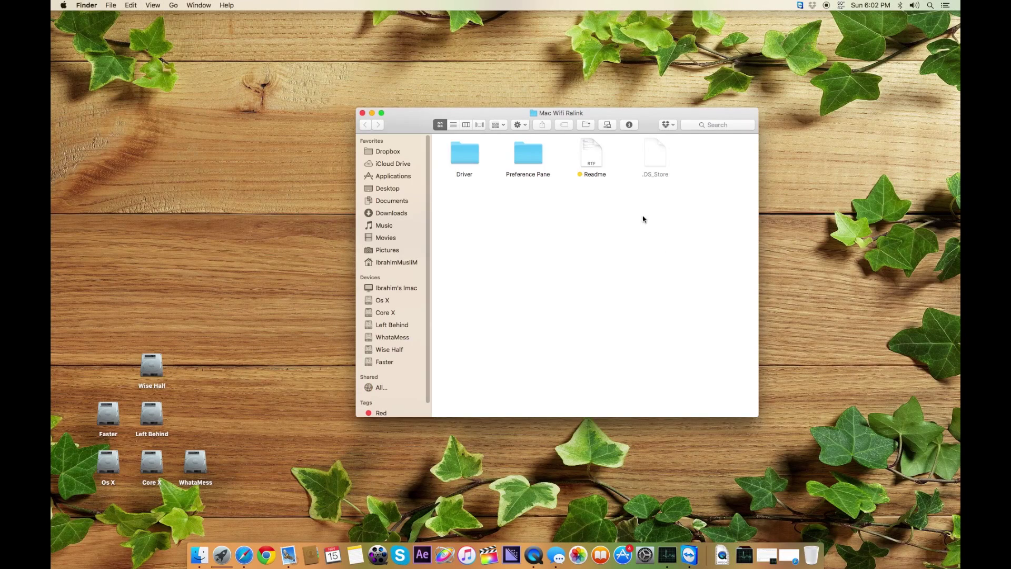
# Step: Open Driver > Maverick to show RT2870USBWirelessDriver.kext, then check About This Mac for El Capitan 10.11.1
pyautogui.doubleClick(472, 155)
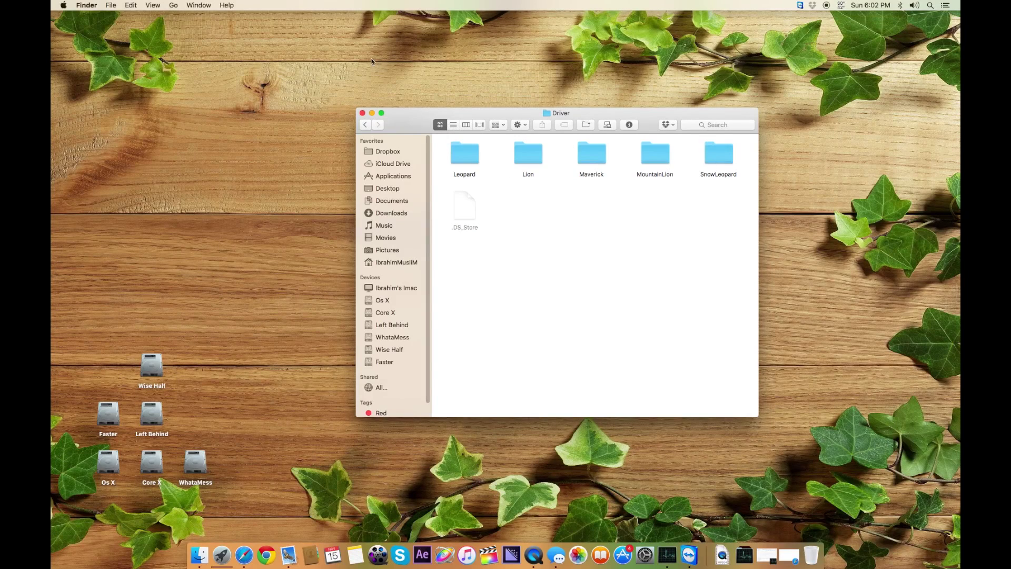
pyautogui.click(365, 125)
pyautogui.moveTo(544, 198); pyautogui.dragTo(549, 97)
pyautogui.doubleClick(465, 154)
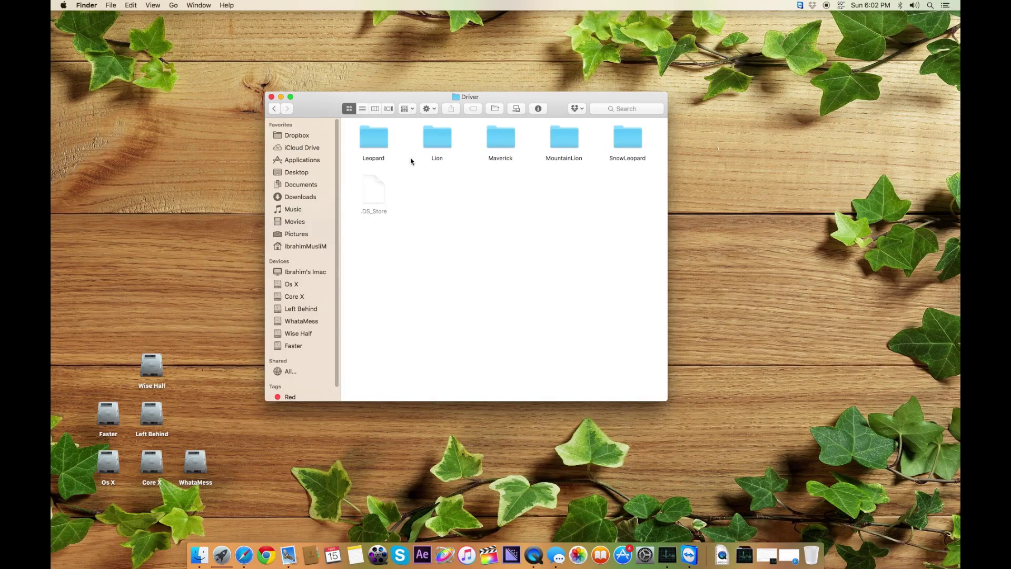
pyautogui.click(506, 136)
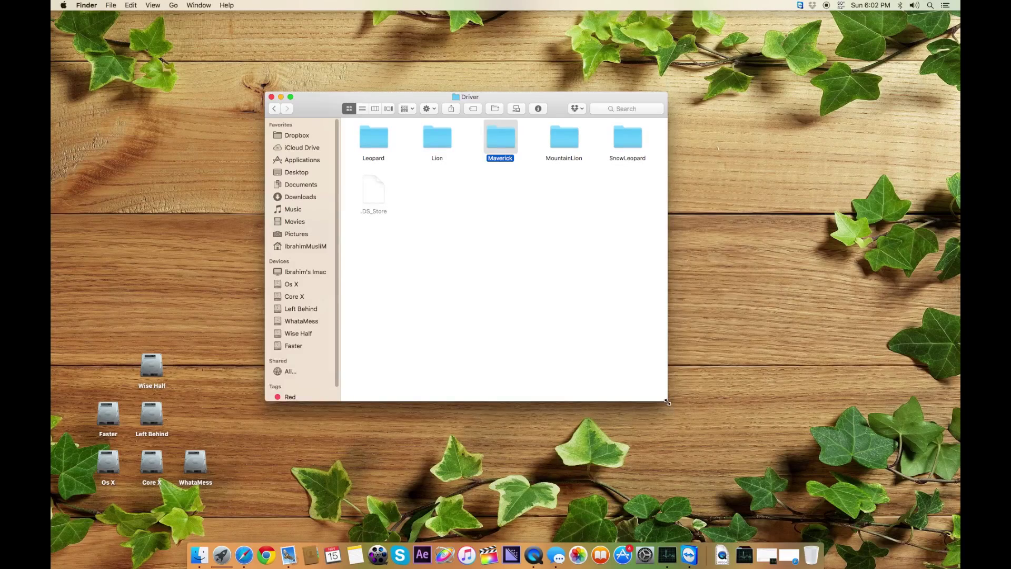
pyautogui.moveTo(667, 401); pyautogui.dragTo(747, 431)
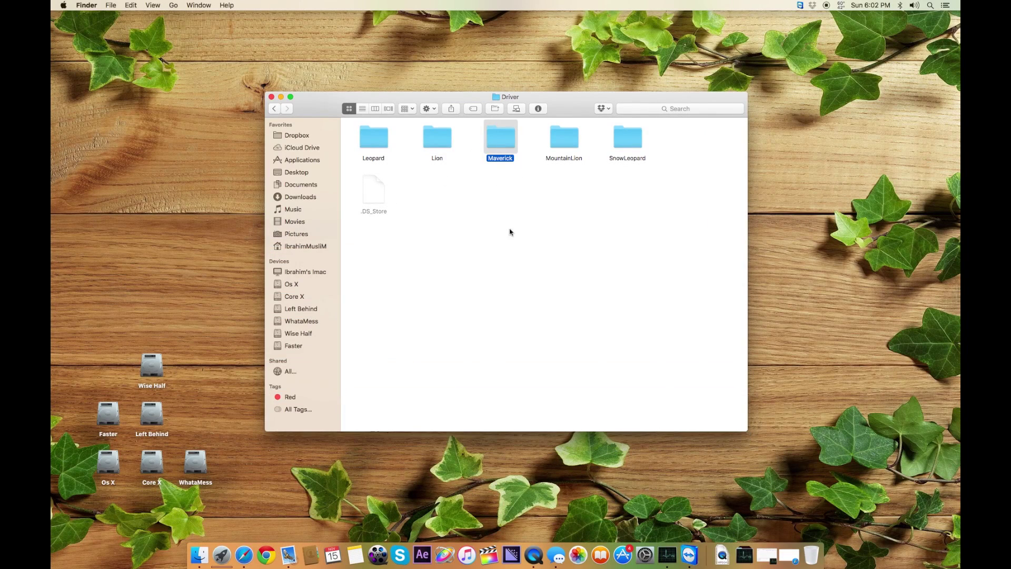
pyautogui.doubleClick(515, 144)
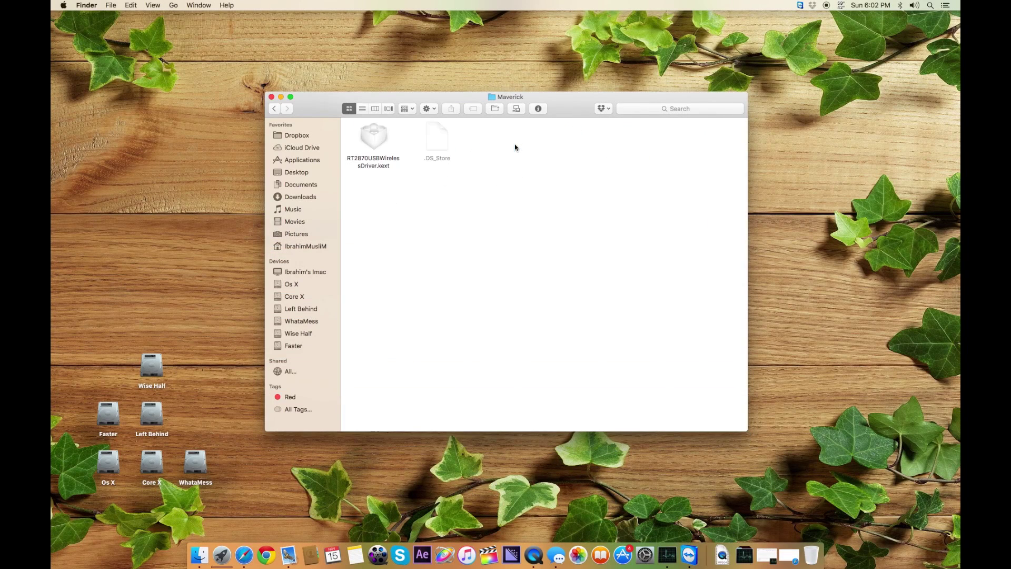
pyautogui.click(86, 5)
pyautogui.click(289, 209)
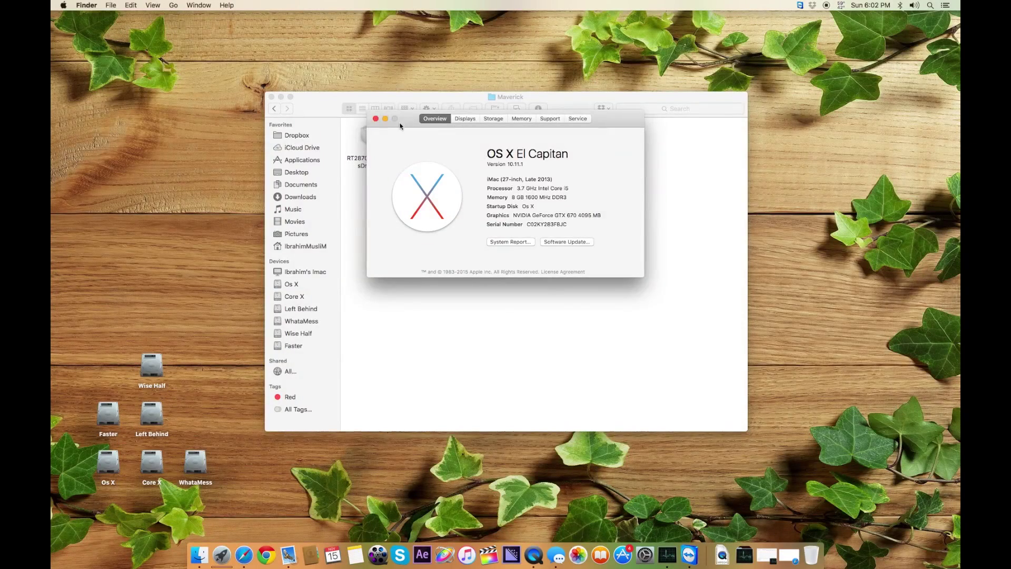
# Step: Close About This Mac and copy RT2870USBWirelessDriver.kext from the Maverick folder
pyautogui.click(376, 119)
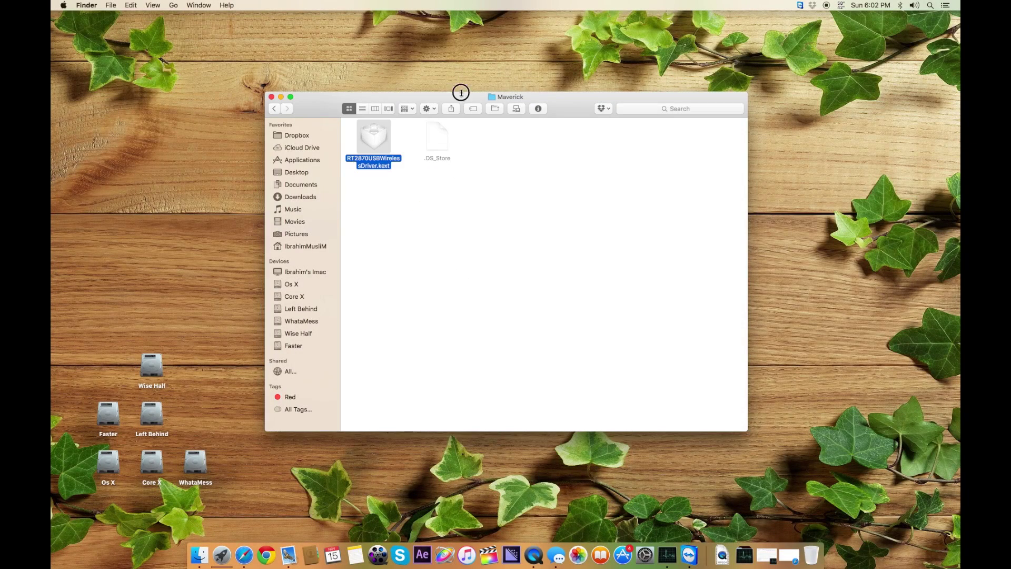
pyautogui.moveTo(463, 91); pyautogui.dragTo(487, 82)
pyautogui.rightClick(393, 126)
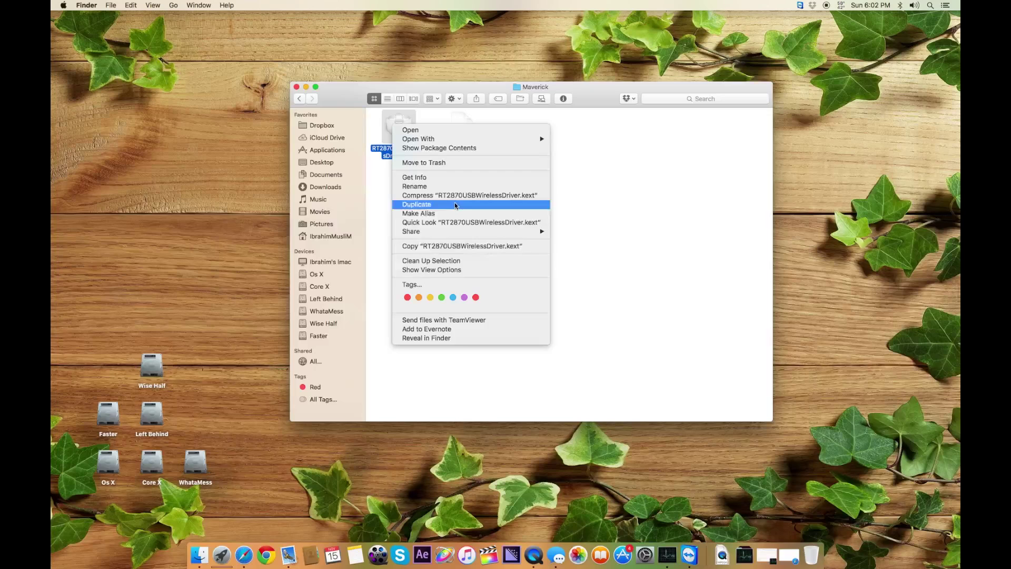
pyautogui.click(447, 246)
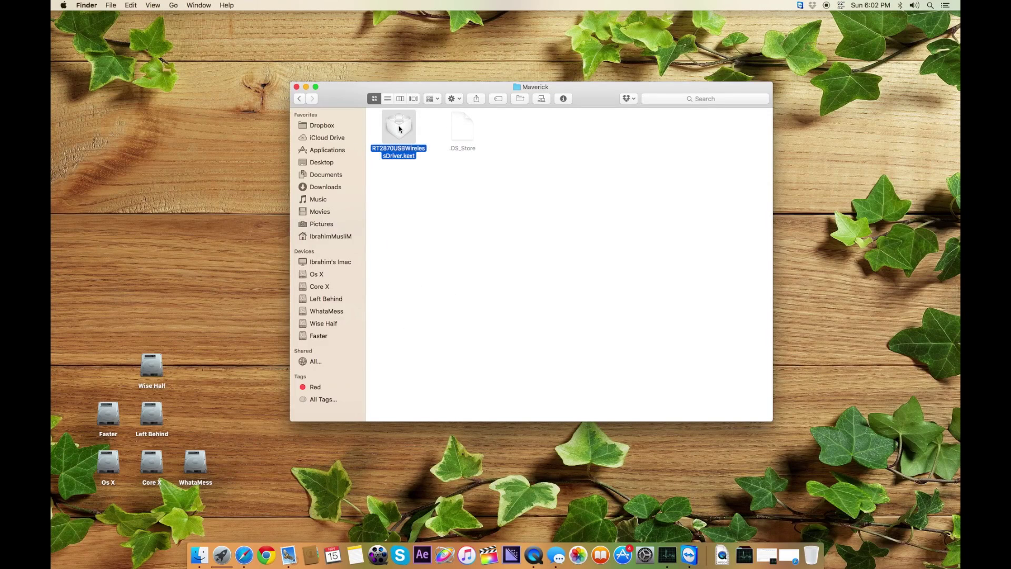
pyautogui.click(331, 278)
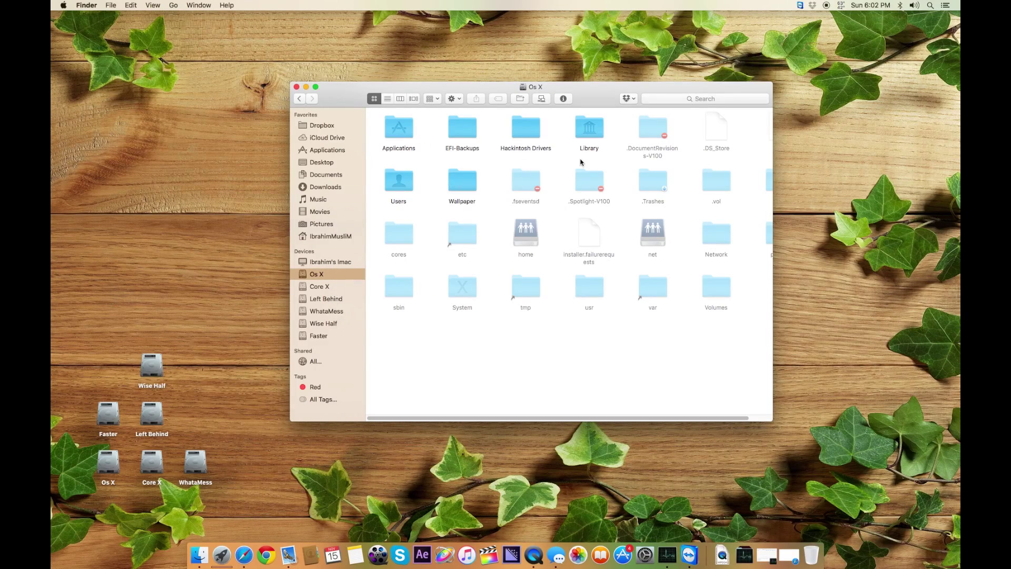
pyautogui.press('super+bracketleft')
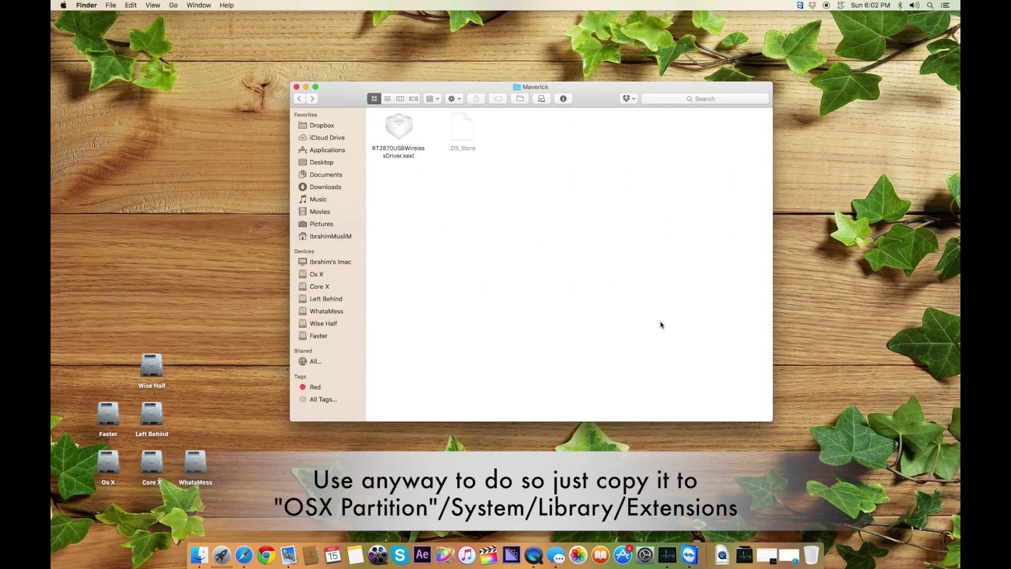
pyautogui.press('super+space')
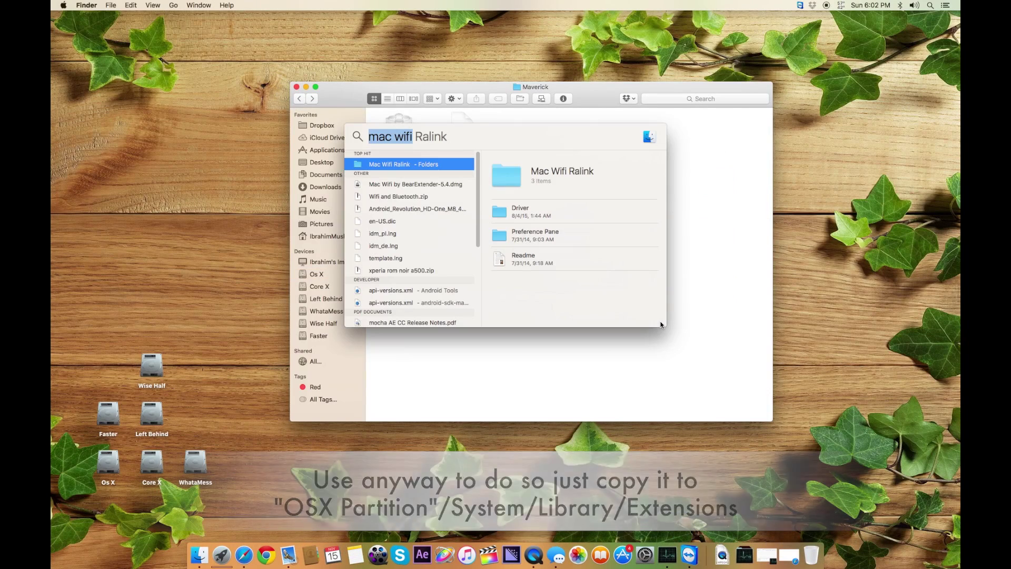
# Step: Launch Kext Utility with the admin password so it adds the kext-dev-mode=1 and rootless=0 boot arguments
pyautogui.write('kext')
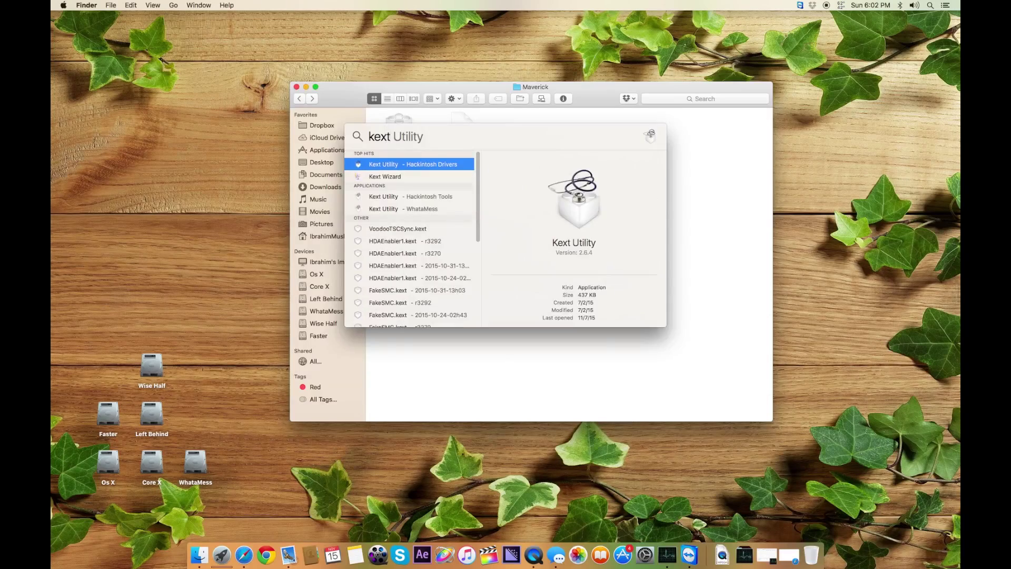
pyautogui.press('Return')
pyautogui.write('****')
pyautogui.press('Return')
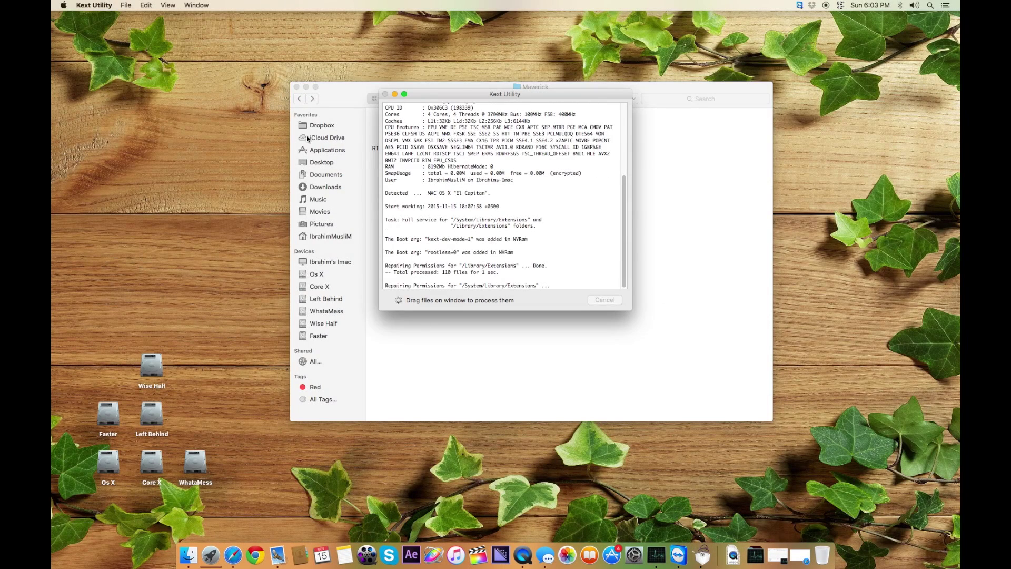
pyautogui.moveTo(575, 95); pyautogui.dragTo(621, 189)
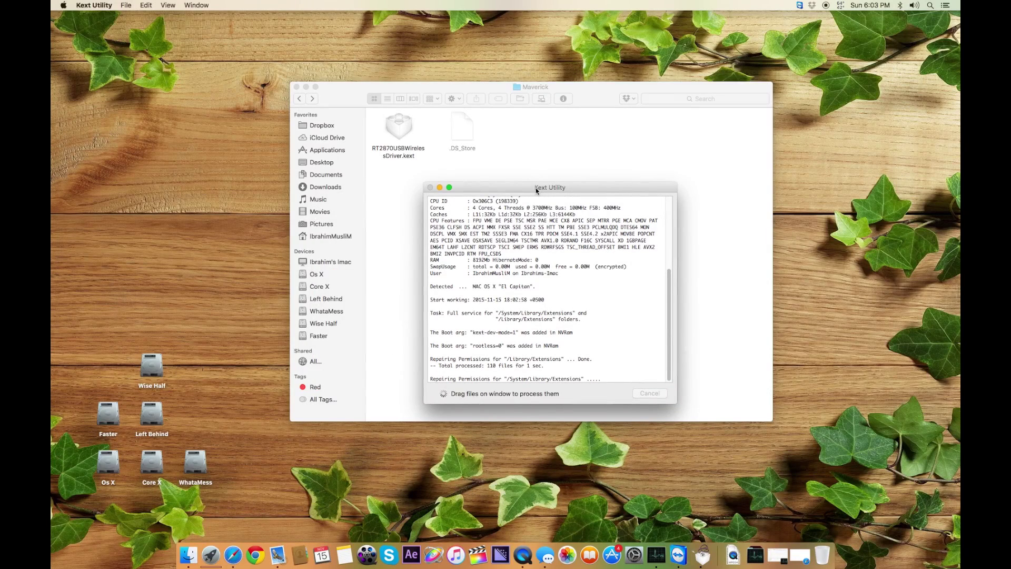
pyautogui.click(397, 132)
pyautogui.moveTo(397, 131)
pyautogui.mouseDown()
pyautogui.moveTo(536, 304)
pyautogui.moveTo(373, 129)
pyautogui.moveTo(397, 131)
pyautogui.mouseUp()
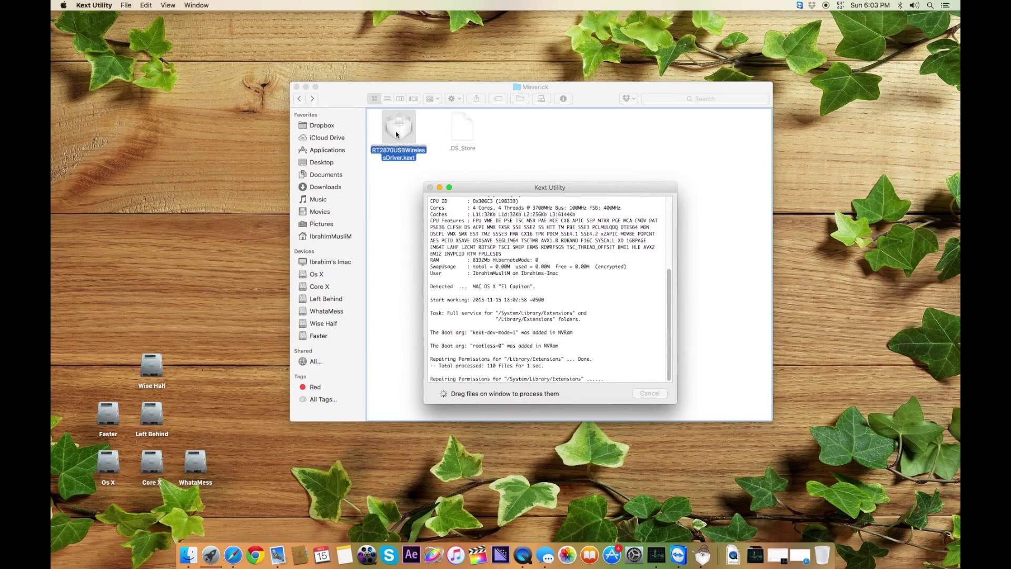
# Step: Search Spotlight for 'mac wifi Ralink' and move to the Mac Wifi by BearExtender-5.4.dmg result
pyautogui.press('super+space')
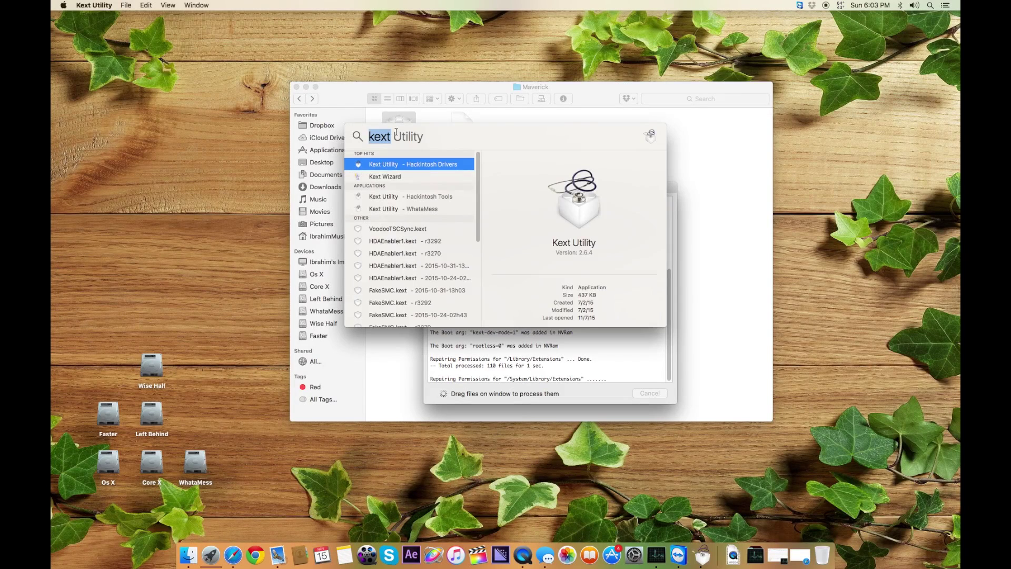
pyautogui.press('BackSpace')
pyautogui.write('wi')
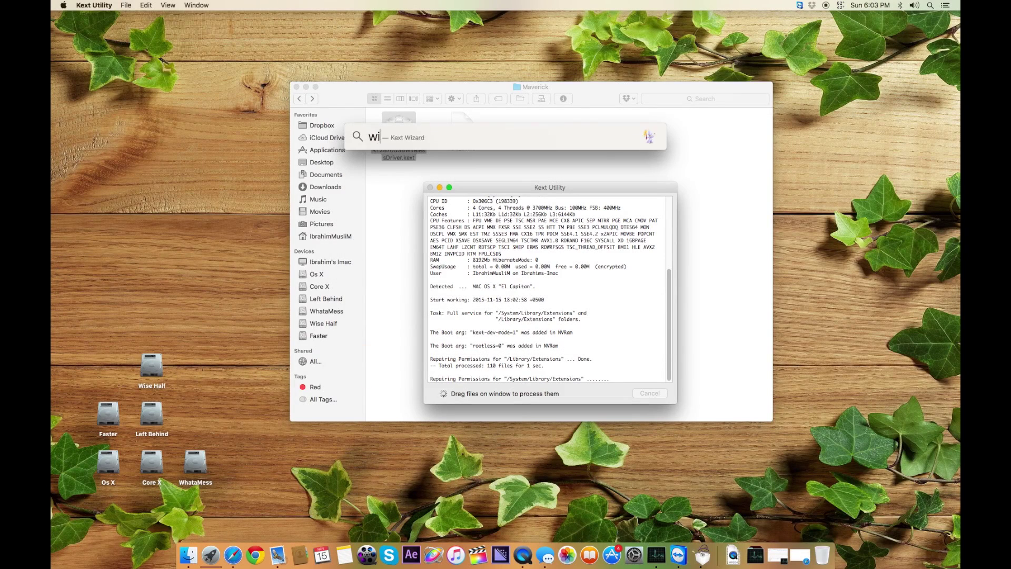
pyautogui.press('BackSpace')
pyautogui.press('BackSpace')
pyautogui.write('mac wifi Ralink')
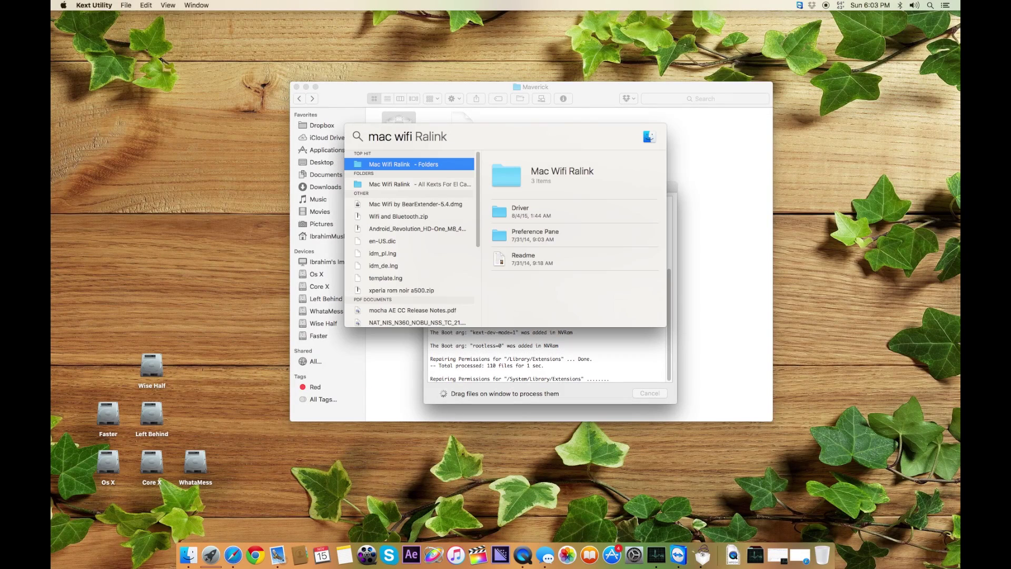
pyautogui.press('Down')
pyautogui.press('Down')
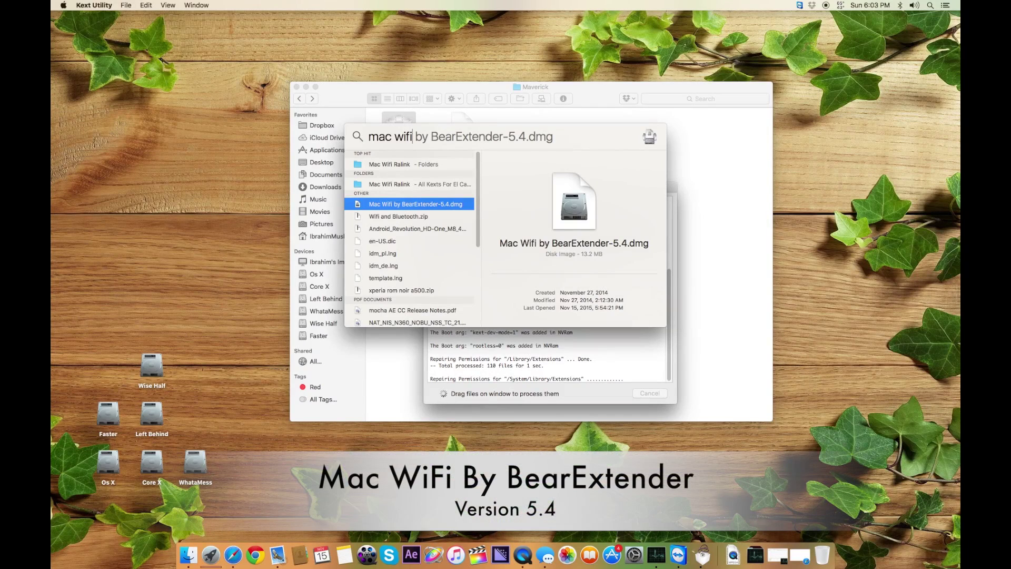
# Step: Open the BearExtender-5.4 disk image and move its window to the top-left
pyautogui.click(592, 374)
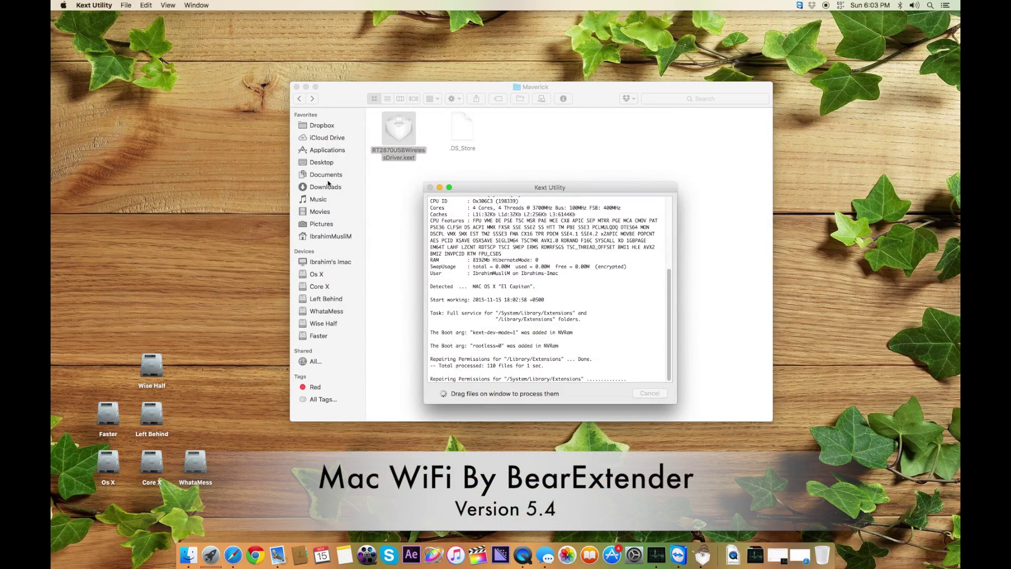
pyautogui.press('super+space')
pyautogui.press('Return')
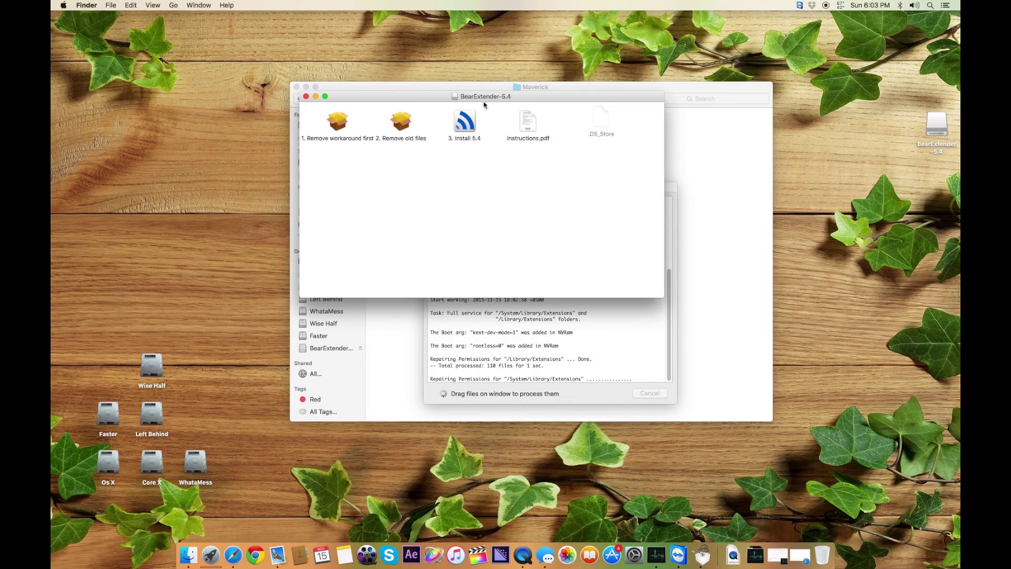
pyautogui.click(428, 57)
pyautogui.moveTo(428, 57); pyautogui.dragTo(343, 16)
# Step: Enlarge the Kext Utility window and drag RT2870USBWirelessDriver.kext from the Maverick folder onto it
pyautogui.moveTo(611, 190); pyautogui.dragTo(745, 90)
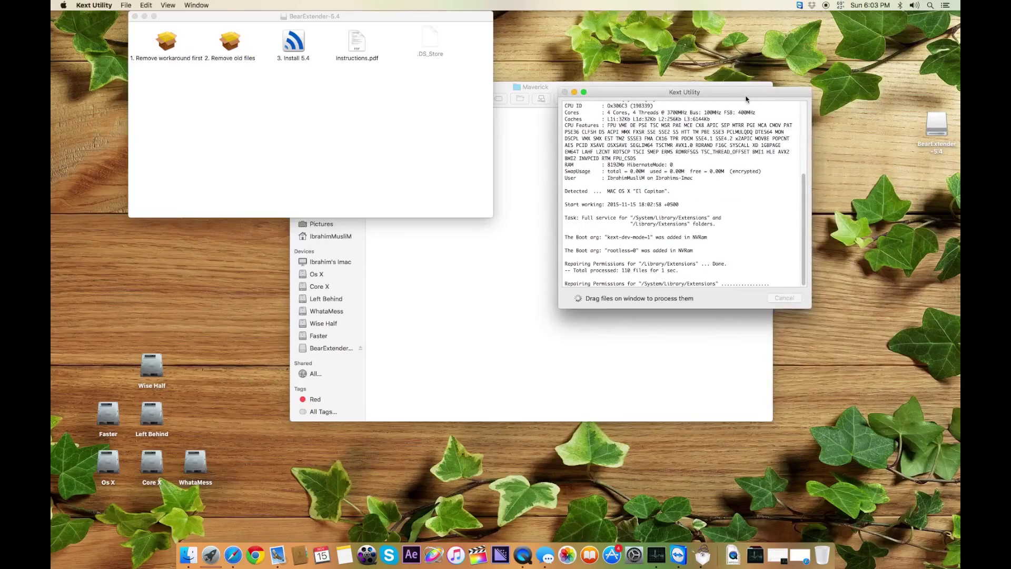
pyautogui.doubleClick(745, 93)
pyautogui.doubleClick(666, 16)
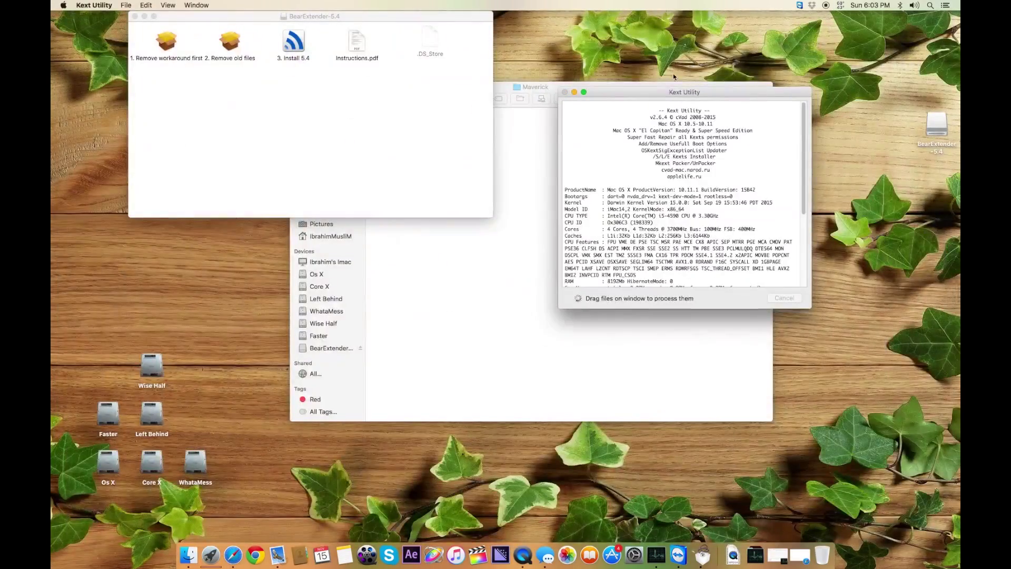
pyautogui.moveTo(810, 307); pyautogui.dragTo(866, 363)
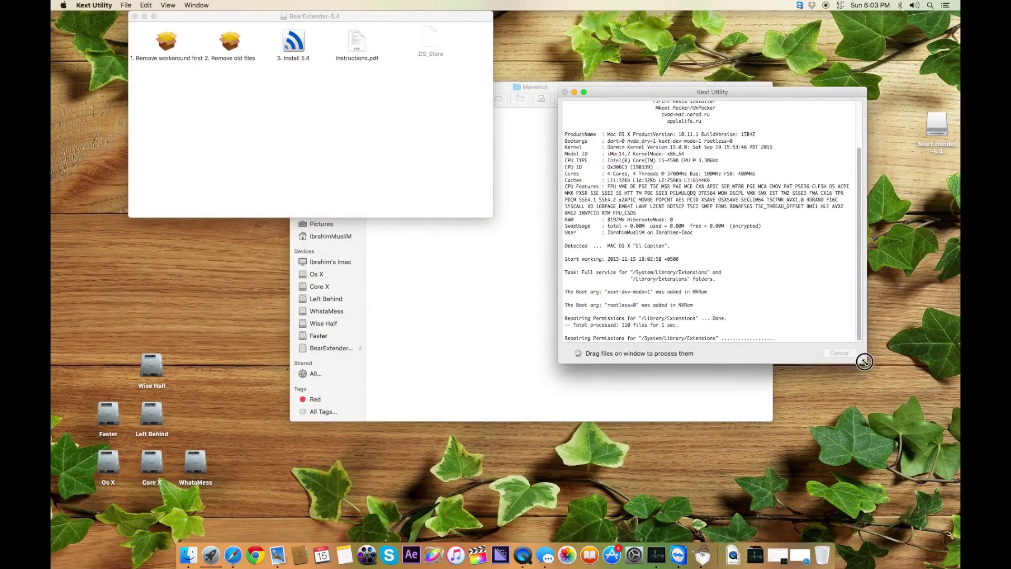
pyautogui.moveTo(448, 16); pyautogui.dragTo(489, 180)
pyautogui.moveTo(402, 139); pyautogui.dragTo(747, 227)
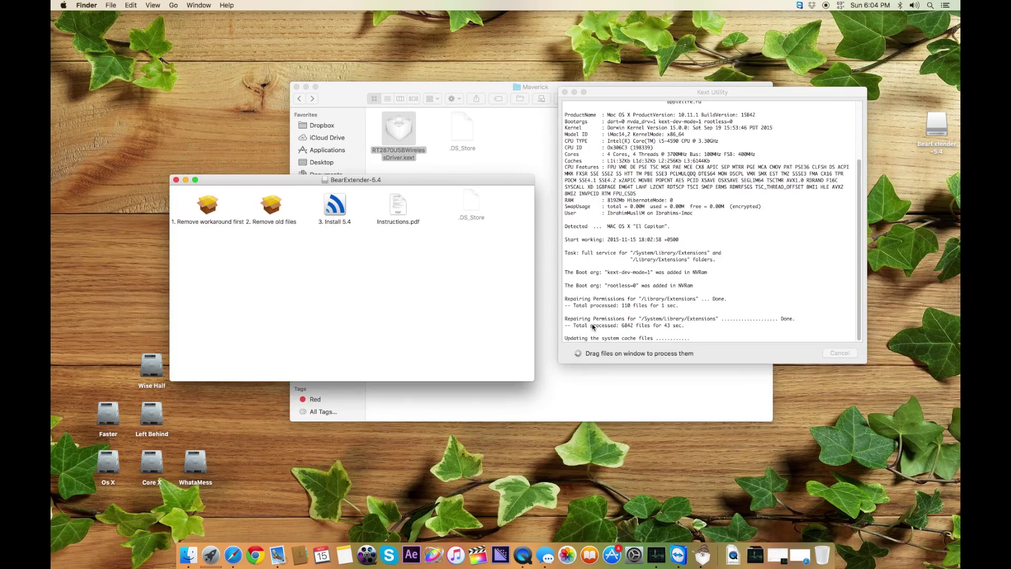
# Step: Go back up from the Maverick folder and reopen the Driver folder
pyautogui.click(482, 160)
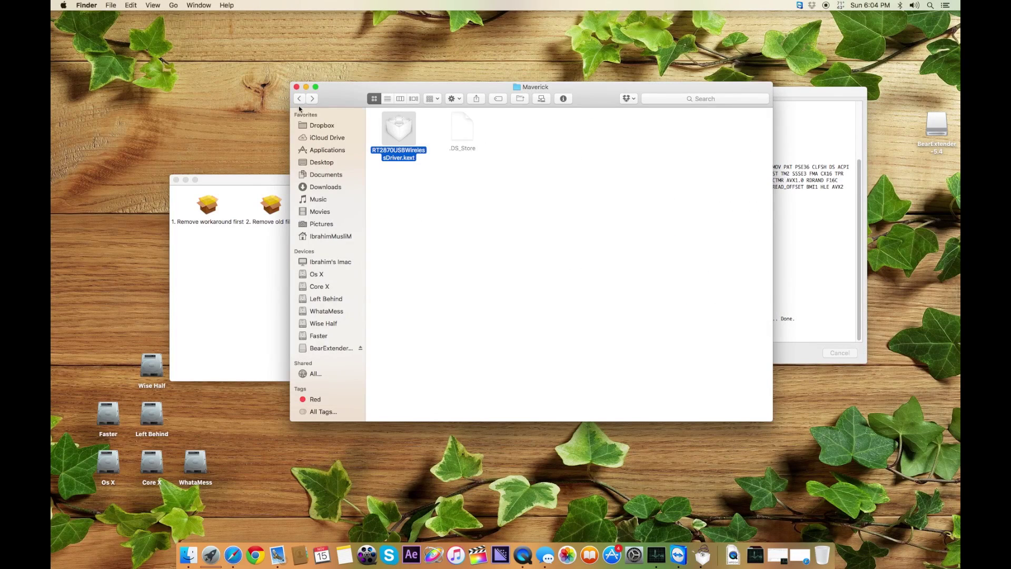
pyautogui.click(300, 99)
pyautogui.click(300, 99)
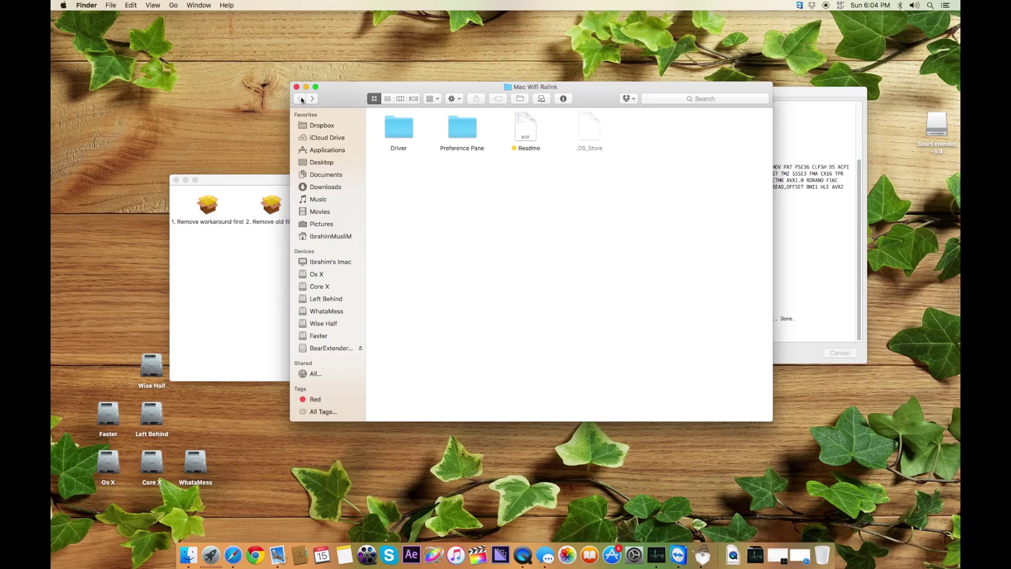
pyautogui.doubleClick(400, 128)
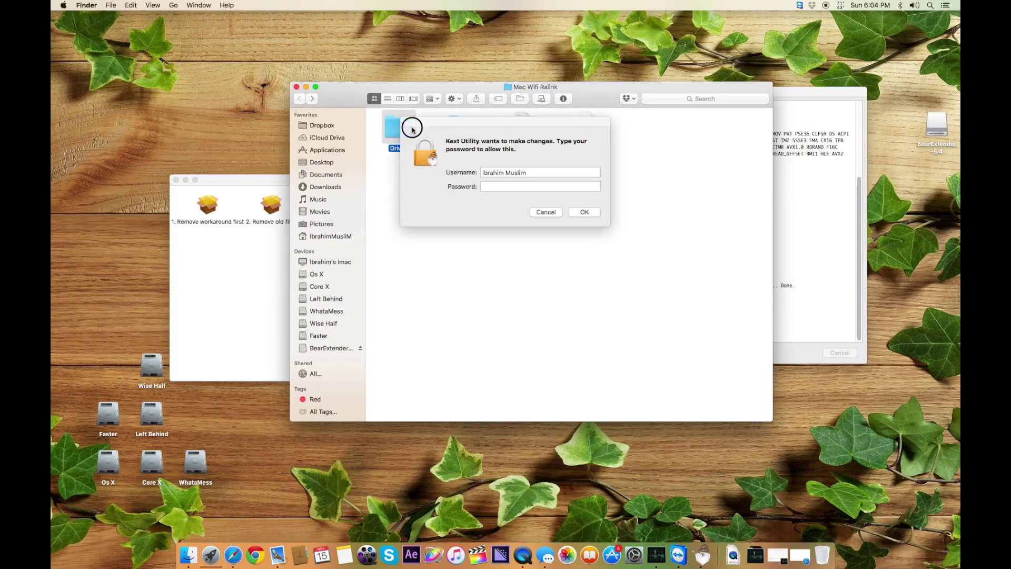
# Step: Enter the admin password in Kext Utility's prompt to install the kext into /System/Library/Extensions
pyautogui.click(841, 207)
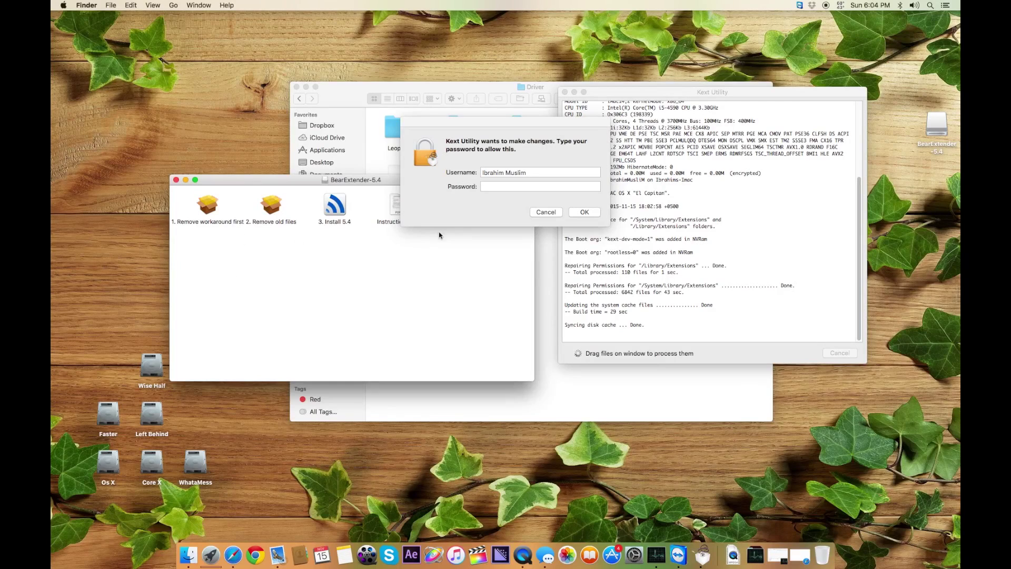
pyautogui.click(503, 189)
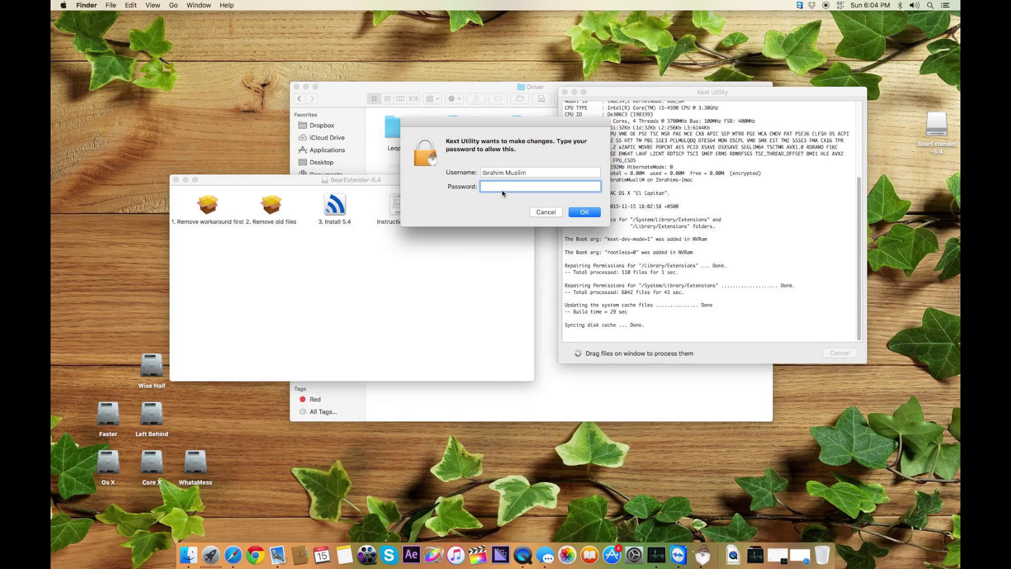
pyautogui.write('****')
pyautogui.press('Return')
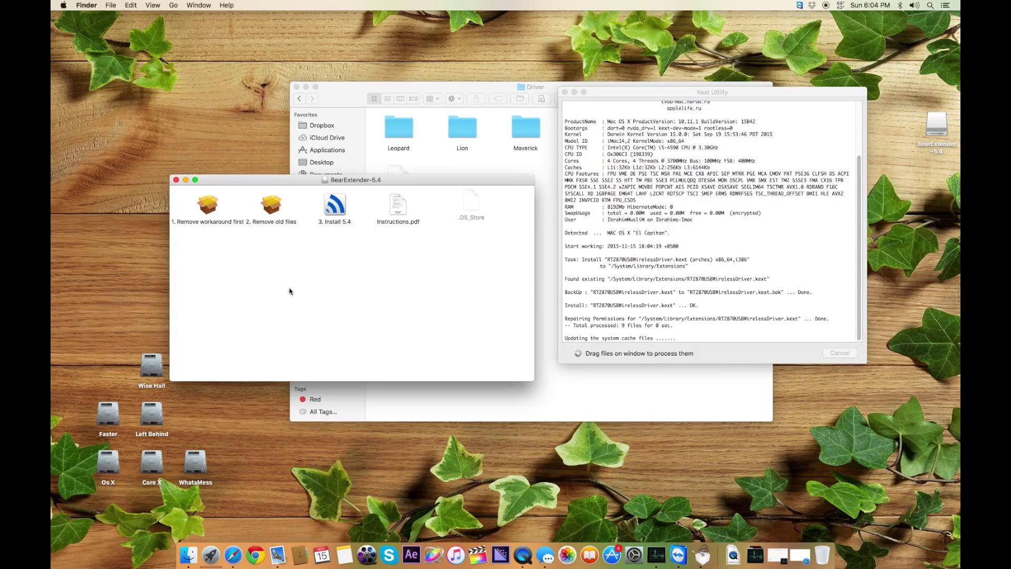
pyautogui.moveTo(282, 181); pyautogui.dragTo(417, 179)
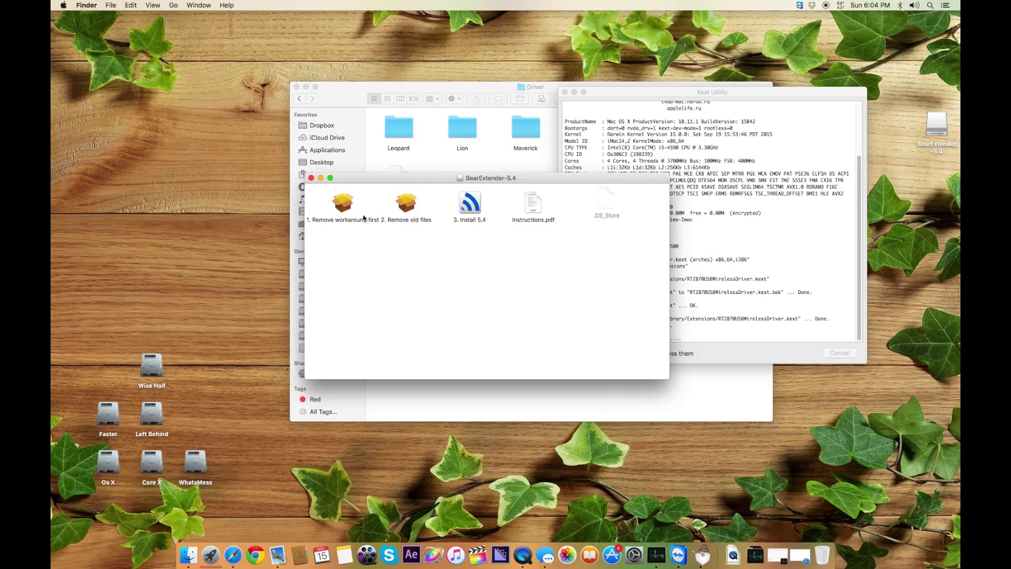
pyautogui.doubleClick(348, 207)
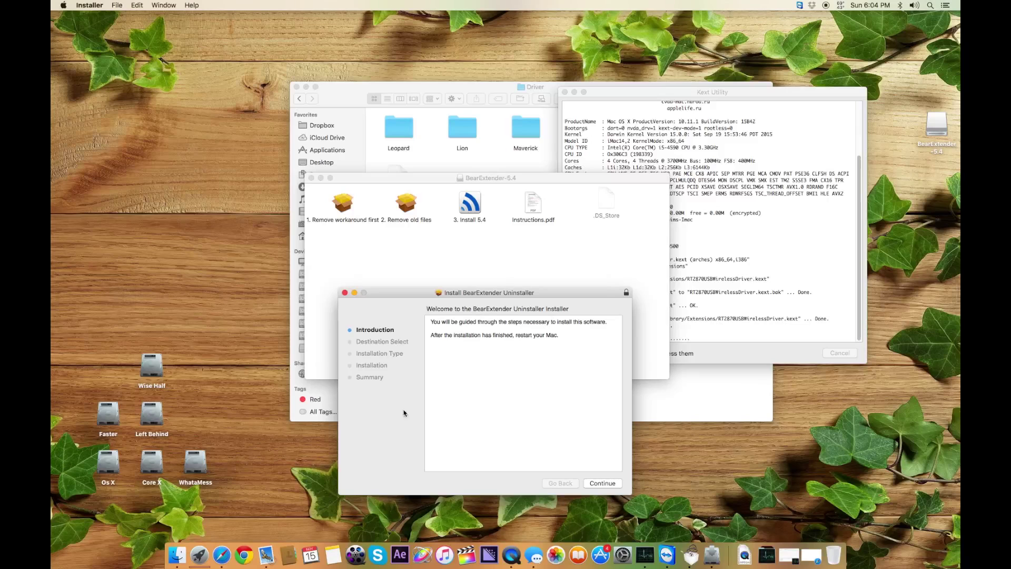
pyautogui.click(605, 483)
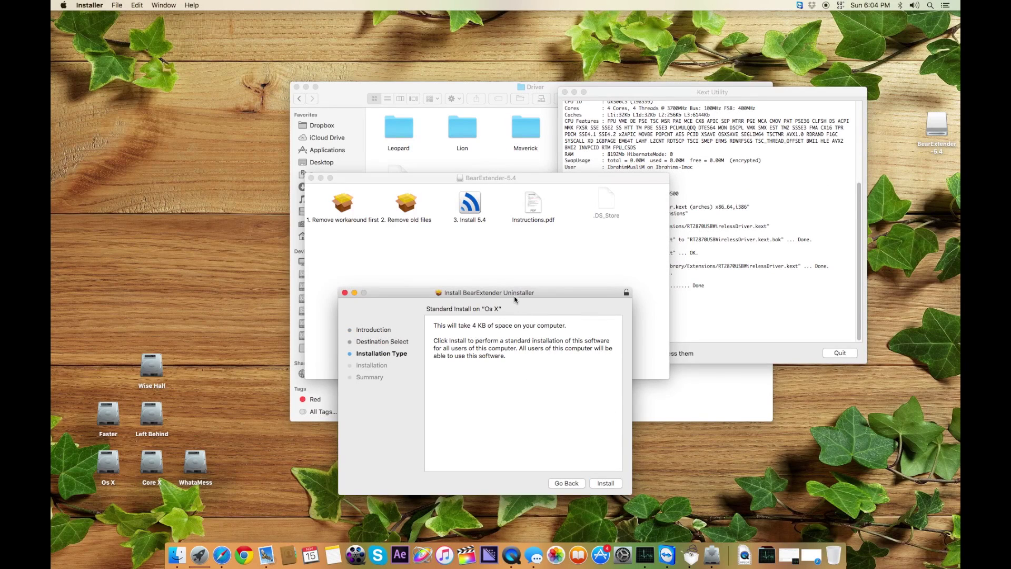
pyautogui.moveTo(516, 296); pyautogui.dragTo(542, 238)
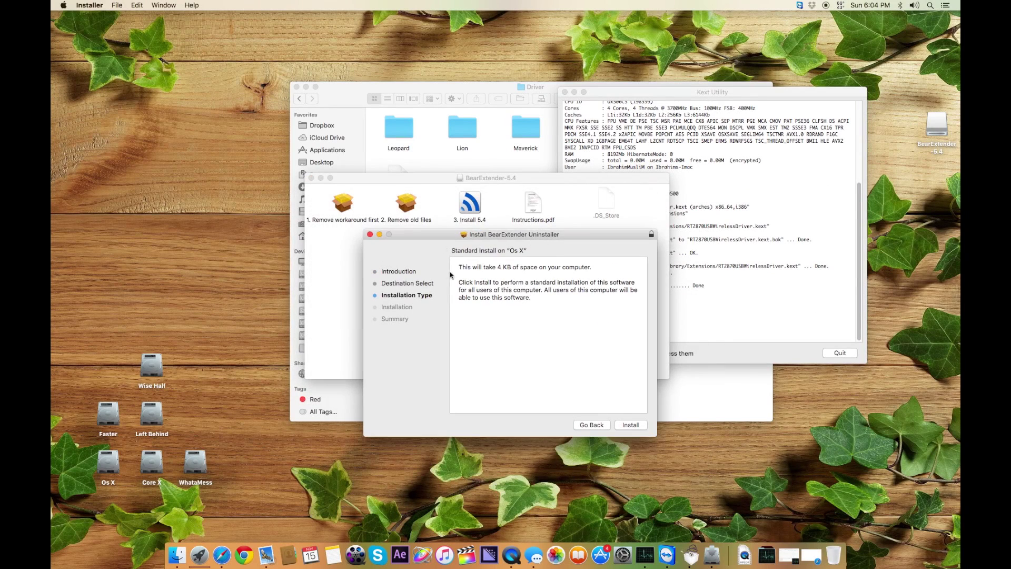
pyautogui.click(371, 234)
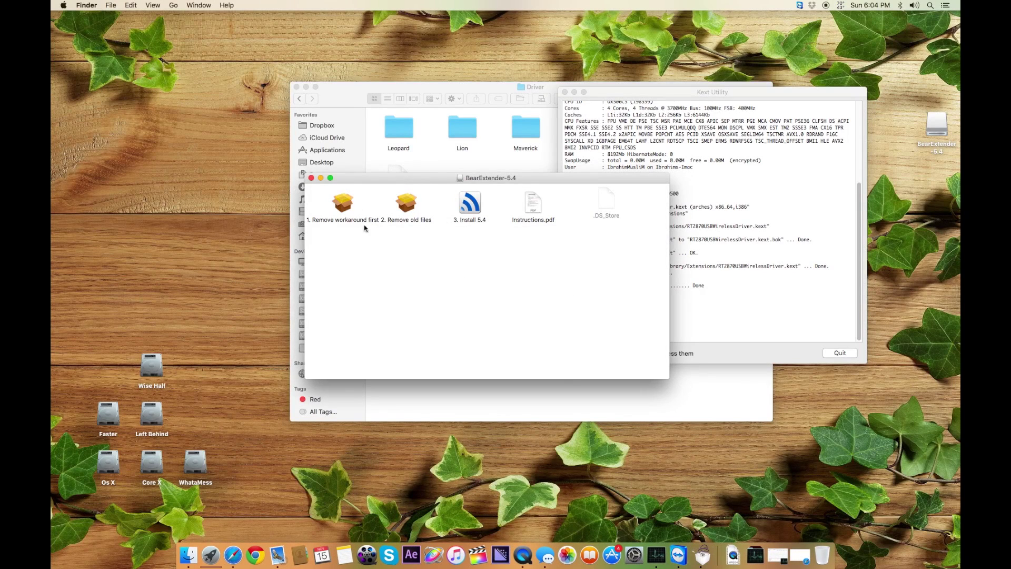
pyautogui.click(409, 199)
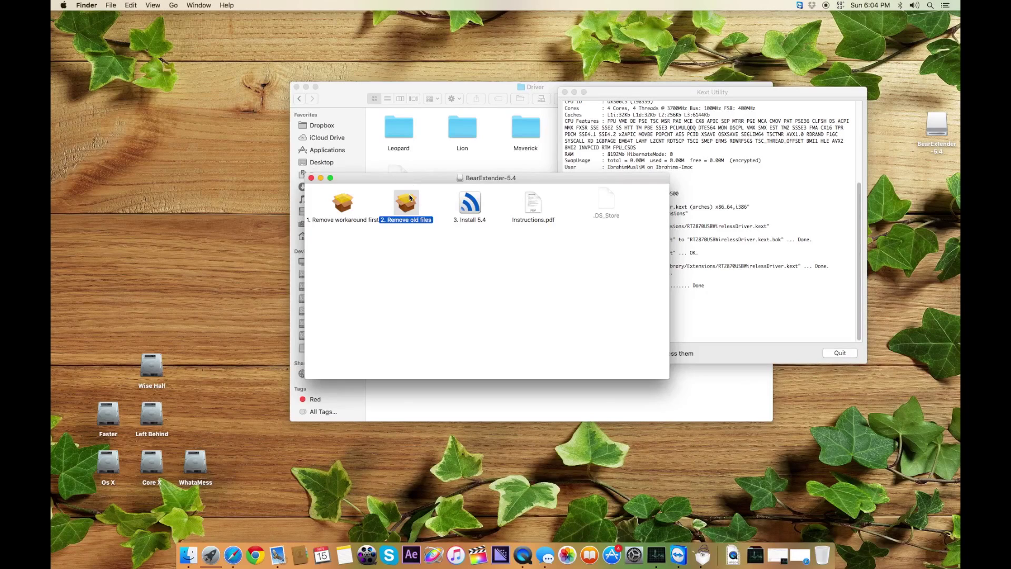
pyautogui.doubleClick(409, 199)
pyautogui.click(624, 336)
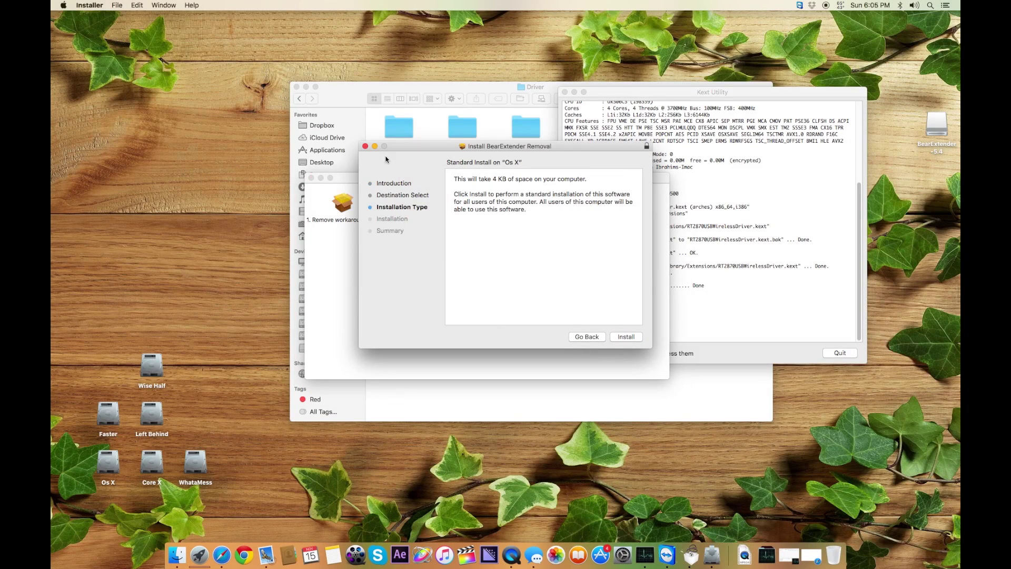
pyautogui.click(365, 146)
pyautogui.doubleClick(471, 202)
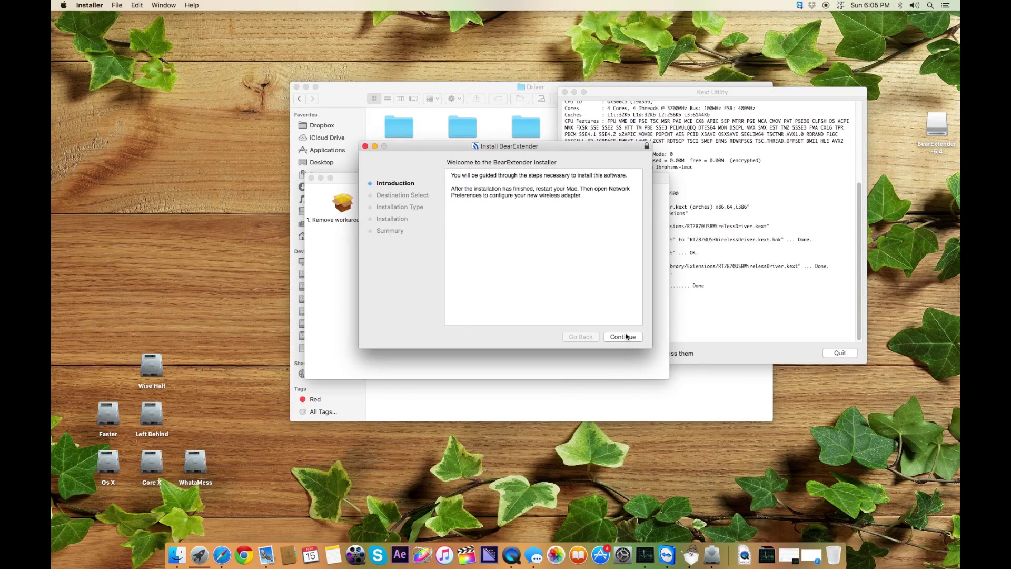
pyautogui.click(627, 336)
pyautogui.click(625, 337)
pyautogui.click(508, 211)
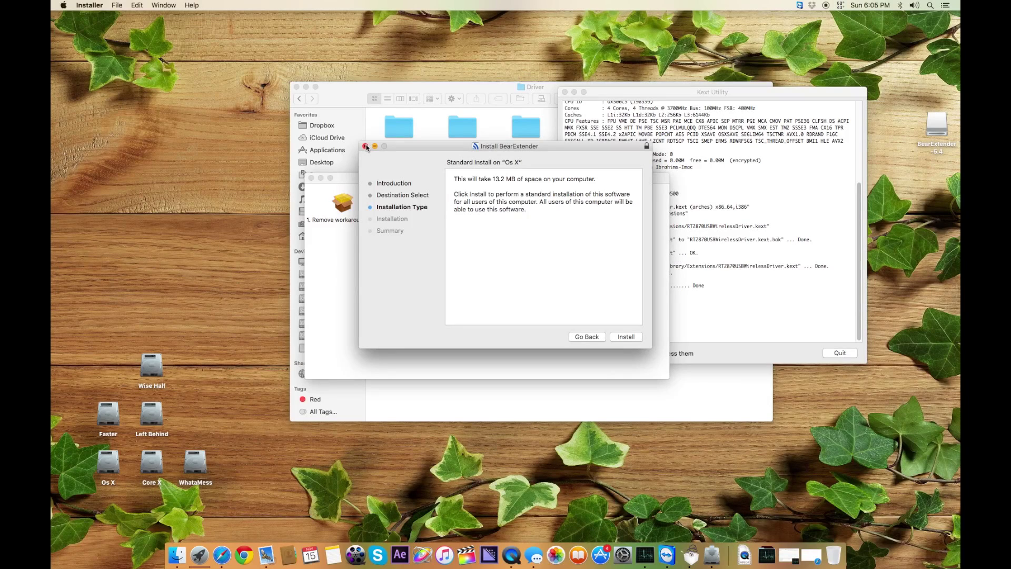
pyautogui.moveTo(542, 146); pyautogui.dragTo(515, 251)
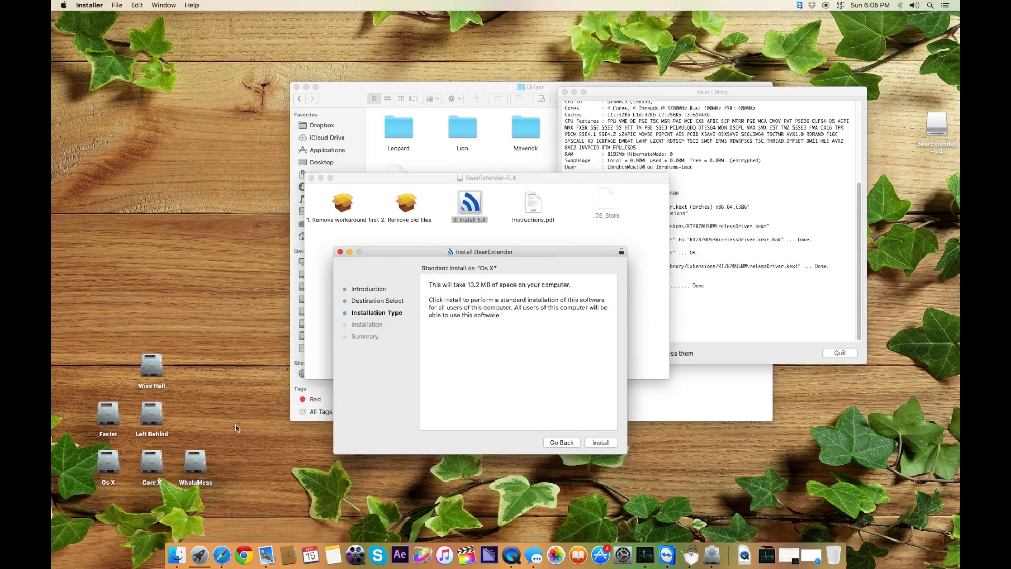
pyautogui.click(341, 252)
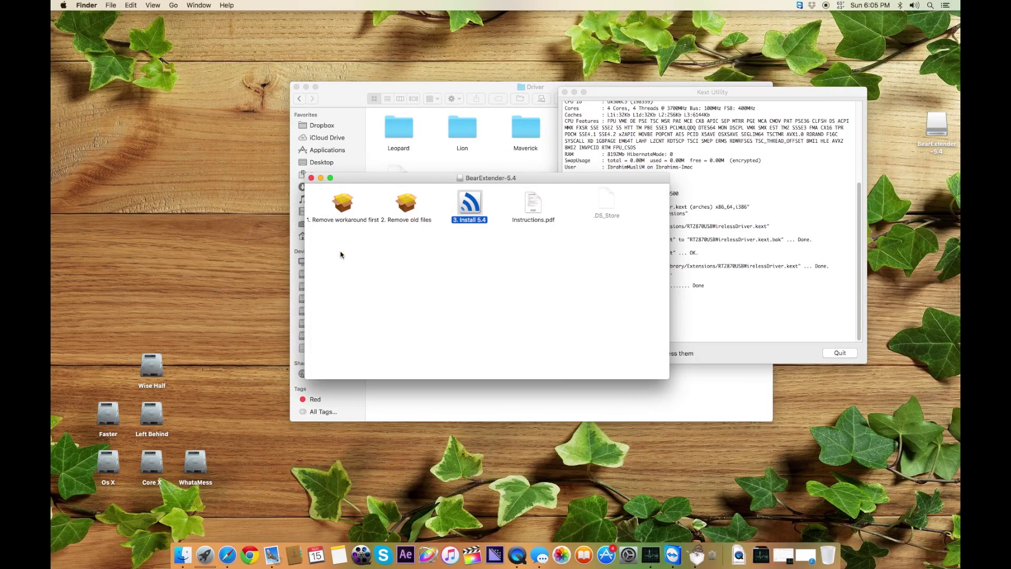
# Step: Close the Finder windows and check the USB 2.0 adaptor in Network preferences, showing Not Connected
pyautogui.click(311, 178)
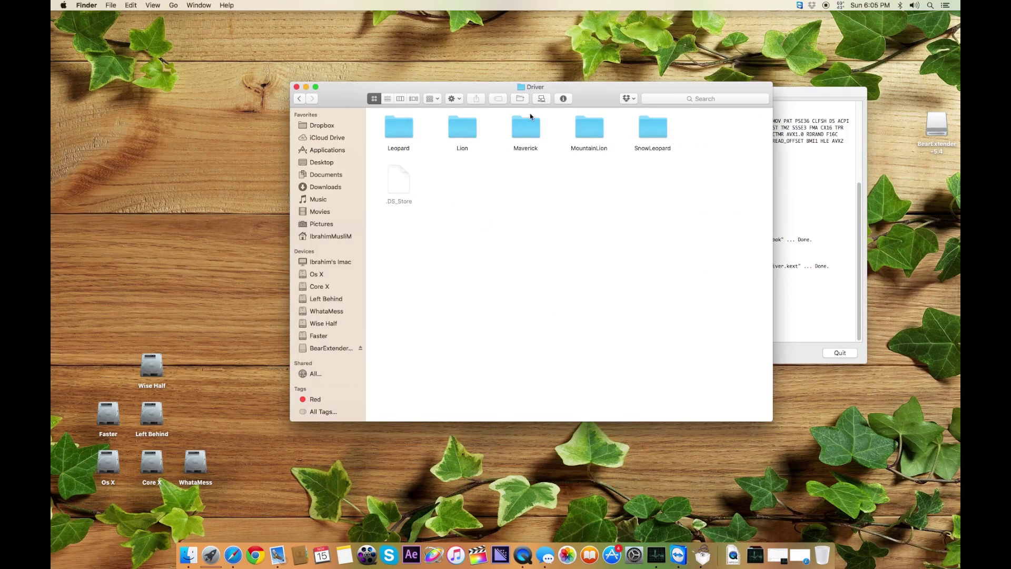
pyautogui.click(296, 87)
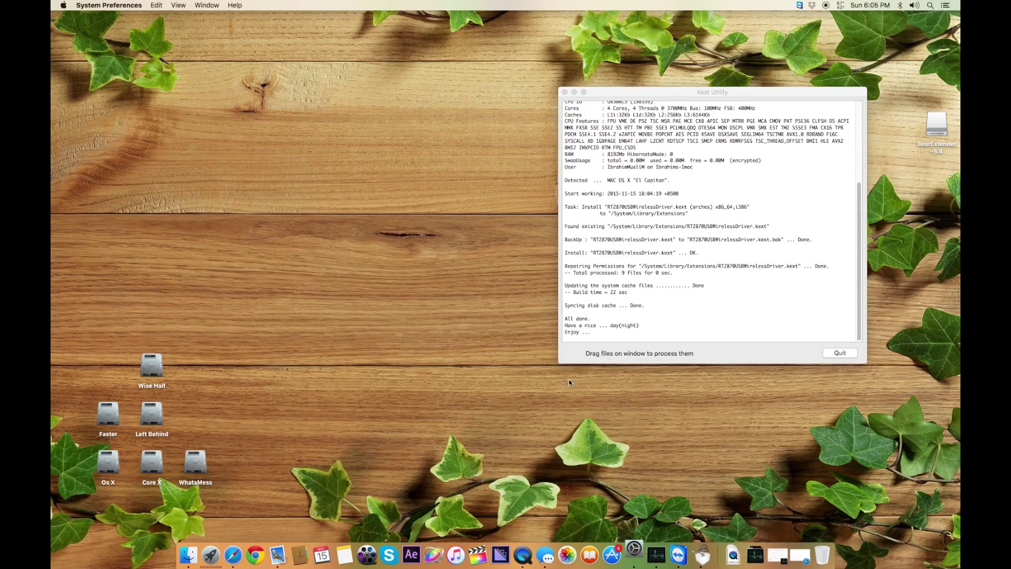
pyautogui.click(317, 367)
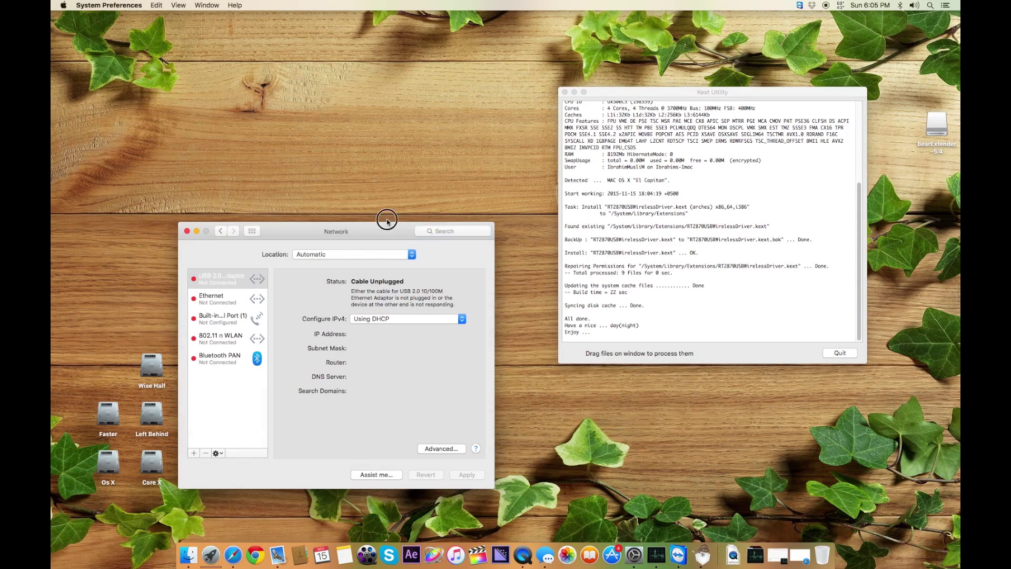
pyautogui.click(410, 209)
pyautogui.moveTo(397, 223); pyautogui.dragTo(532, 164)
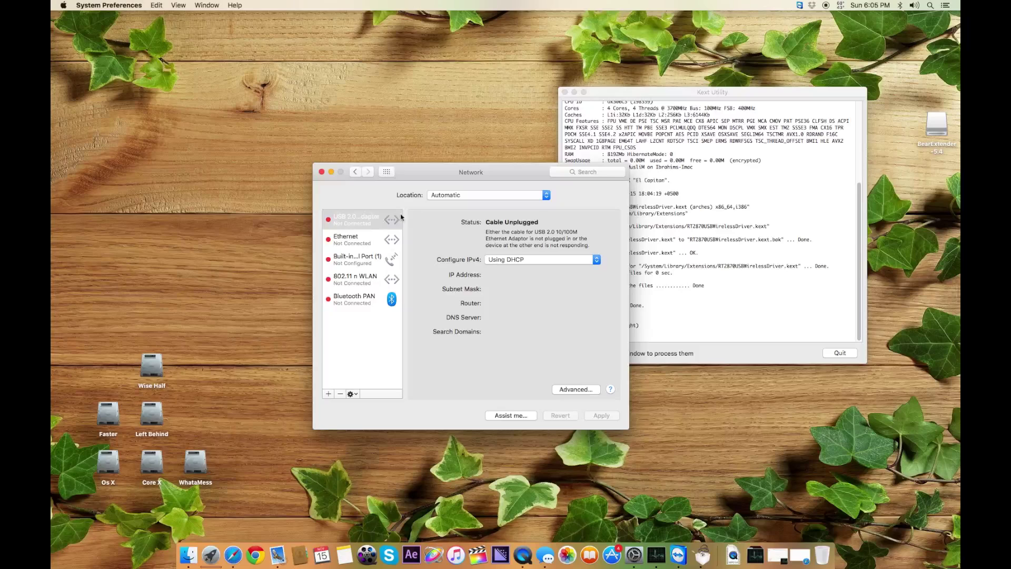
pyautogui.click(351, 217)
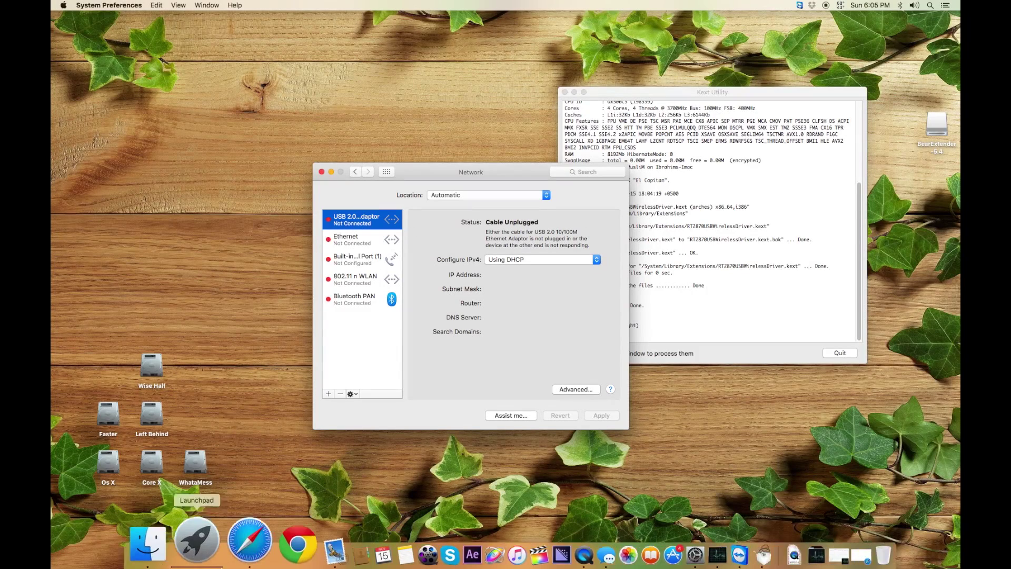
# Step: Launch WirelessUtility from Launchpad and show its menu-bar options
pyautogui.click(211, 553)
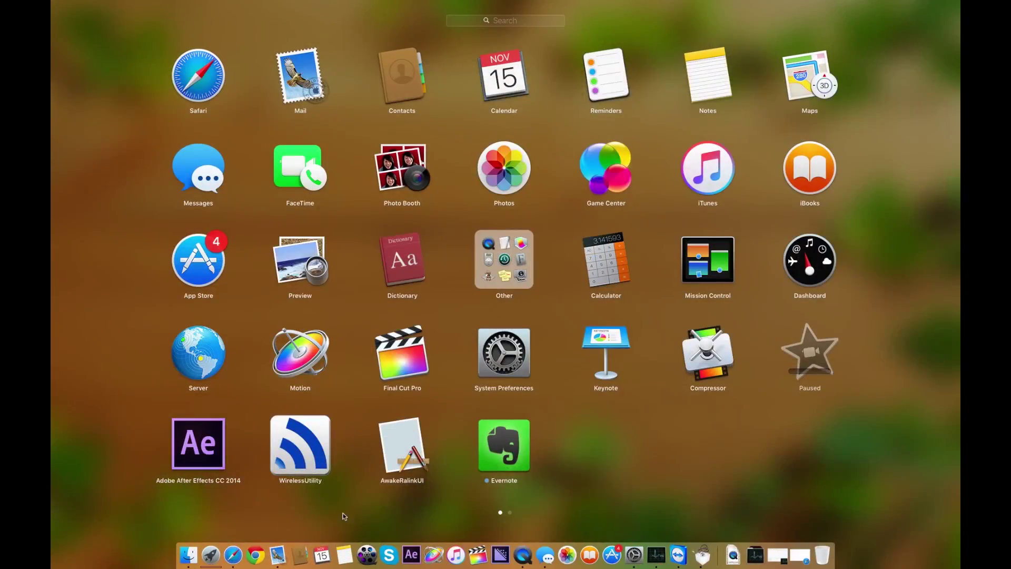
pyautogui.click(309, 446)
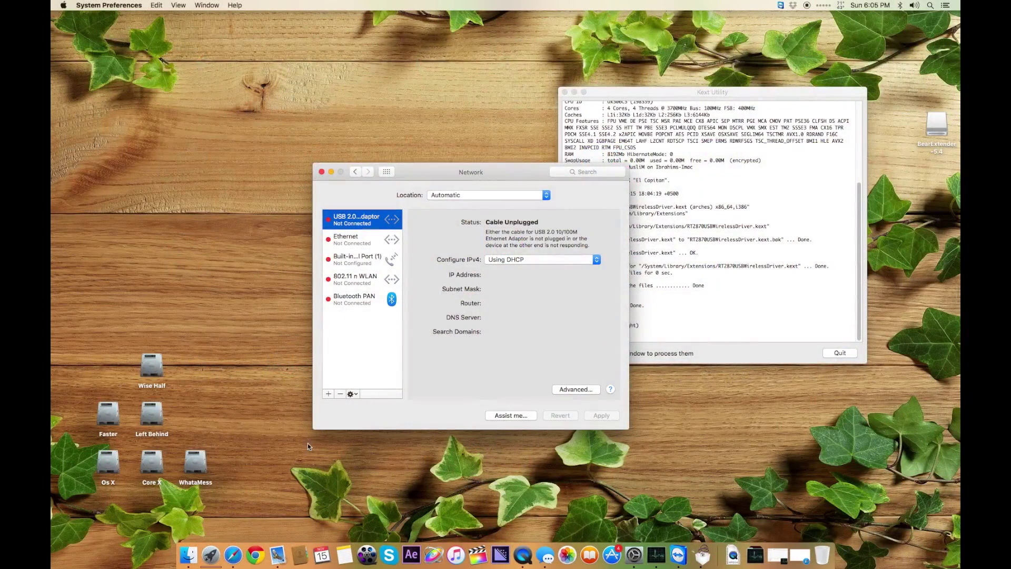
pyautogui.click(819, 7)
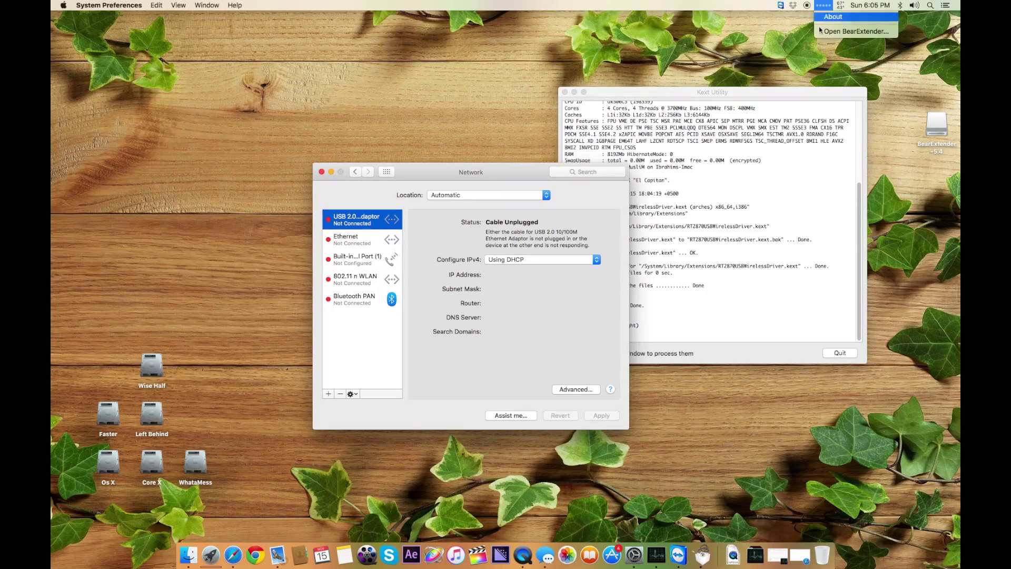
# Step: Open BearExtender and activate the saved Connectify favourite, confirming 802.11 n WLAN shows Connected
pyautogui.click(848, 32)
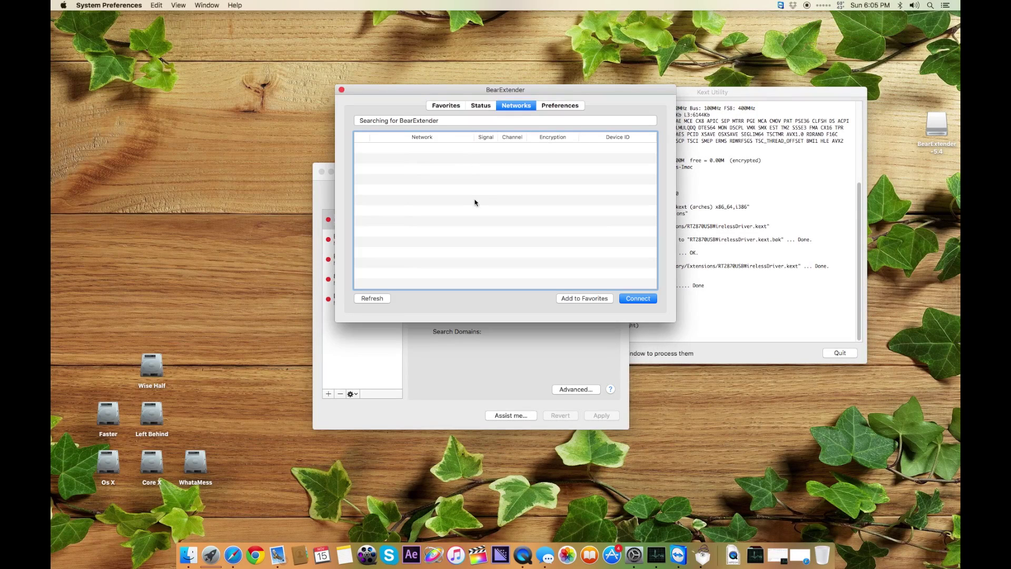
pyautogui.click(452, 105)
pyautogui.click(528, 148)
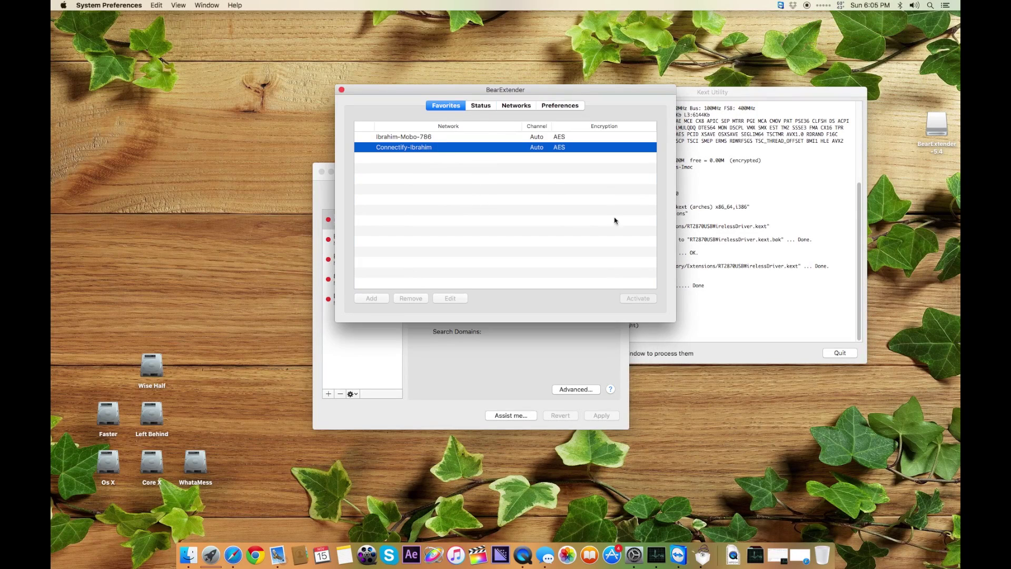
pyautogui.click(481, 105)
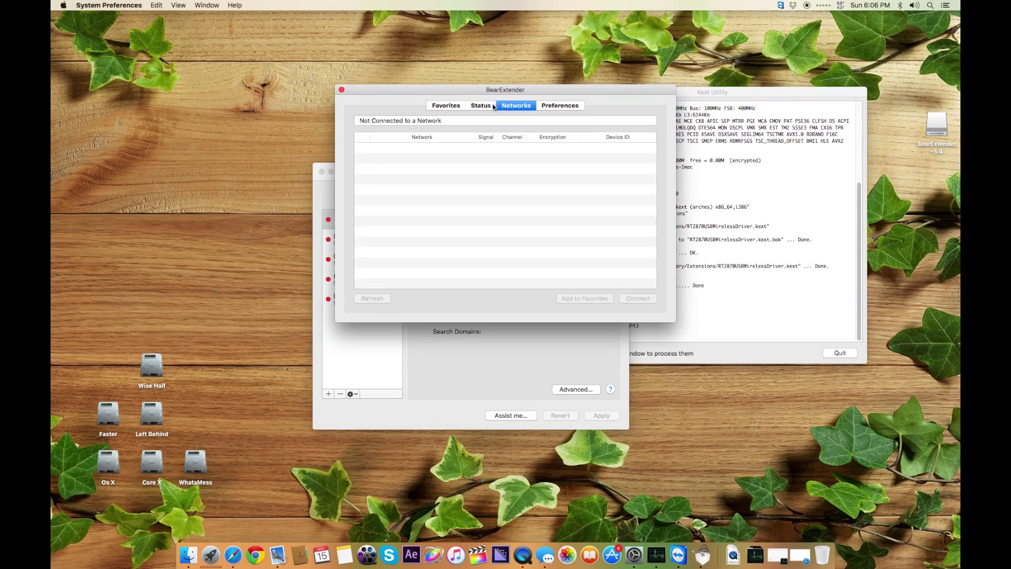
pyautogui.click(446, 105)
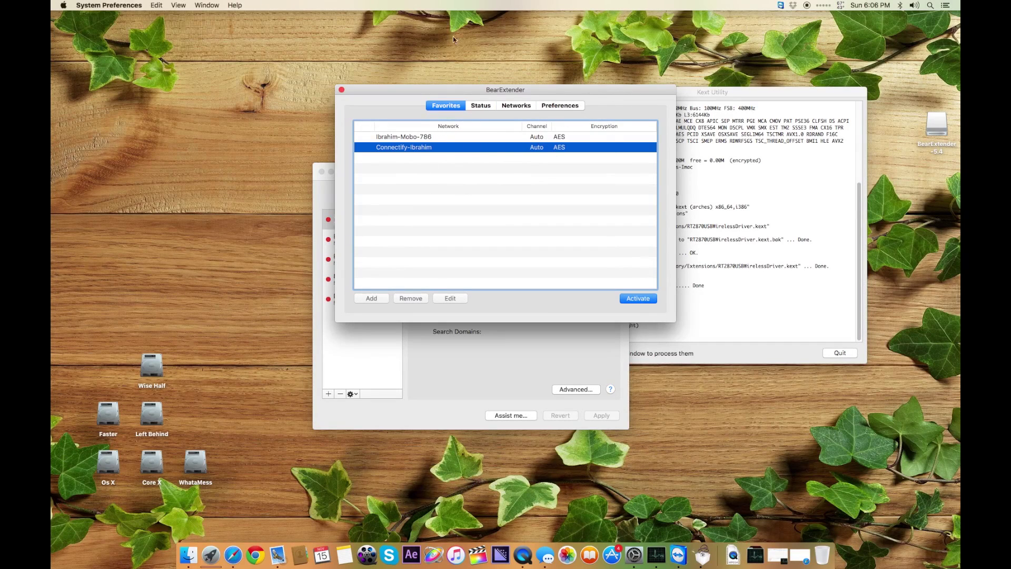
pyautogui.moveTo(519, 88); pyautogui.dragTo(571, 106)
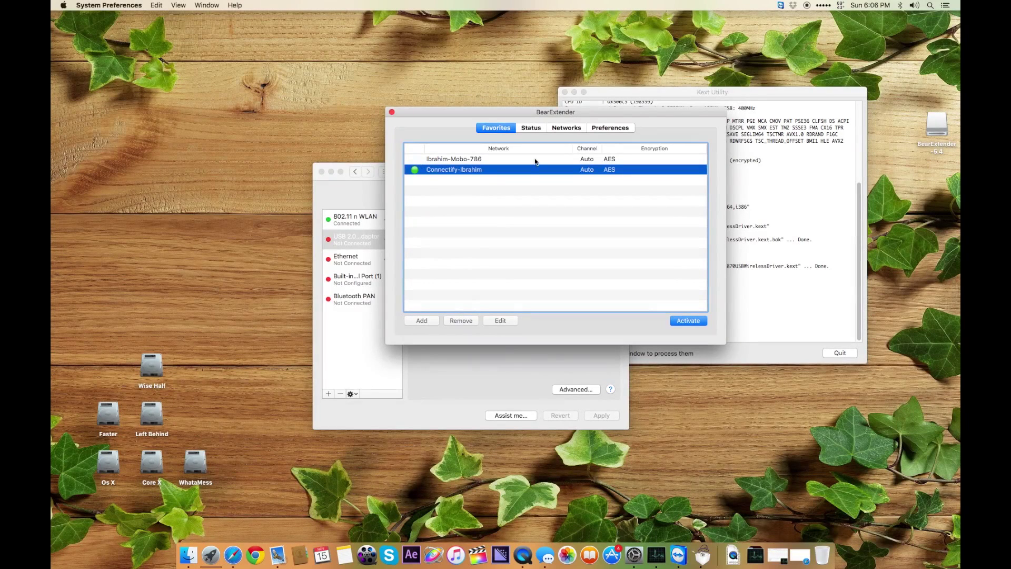
pyautogui.click(646, 246)
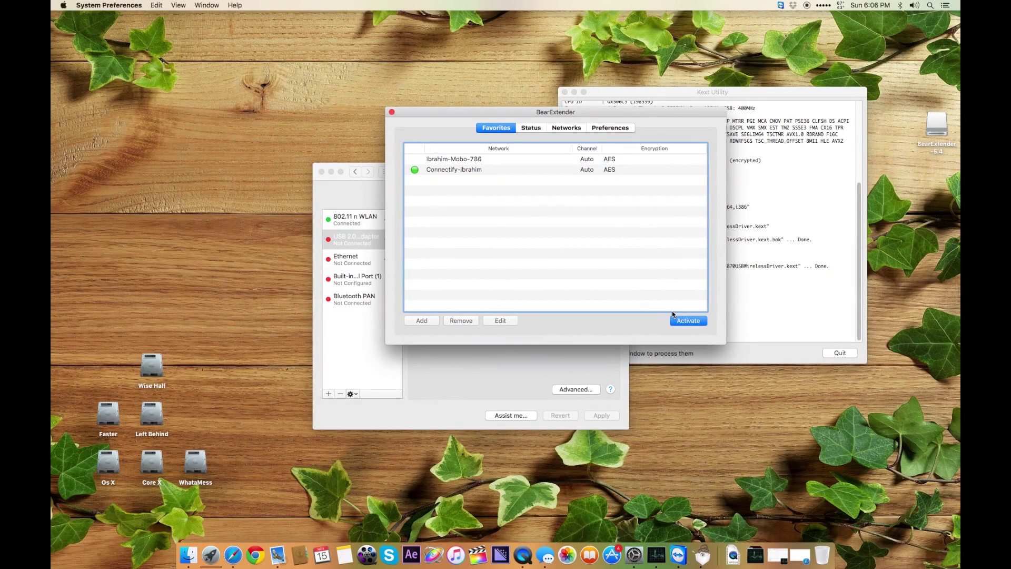
# Step: Close BearExtender and view 802.11 n WLAN details: IP 192.168.107.104, router 192.168.107.1
pyautogui.click(391, 112)
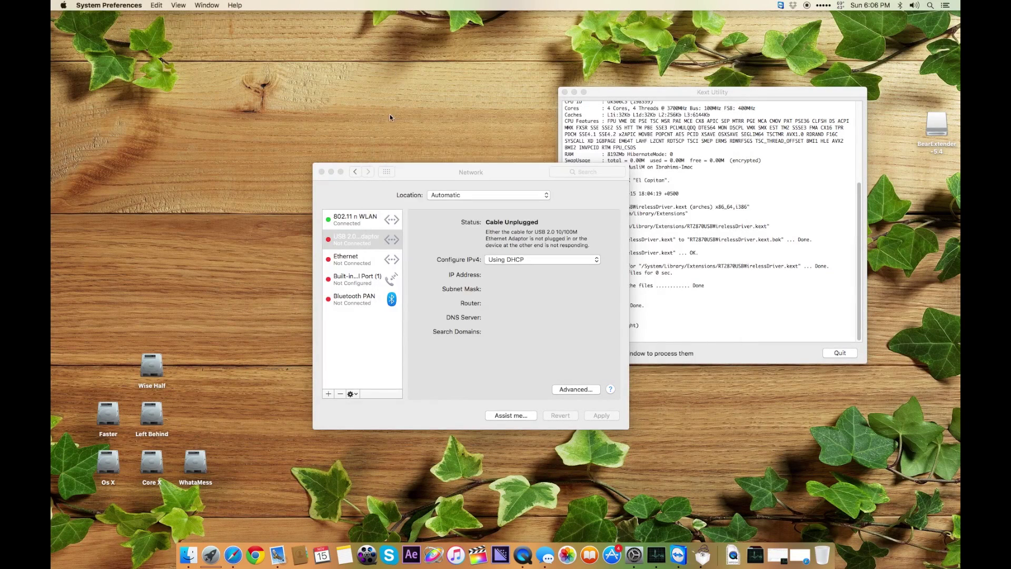
pyautogui.click(445, 252)
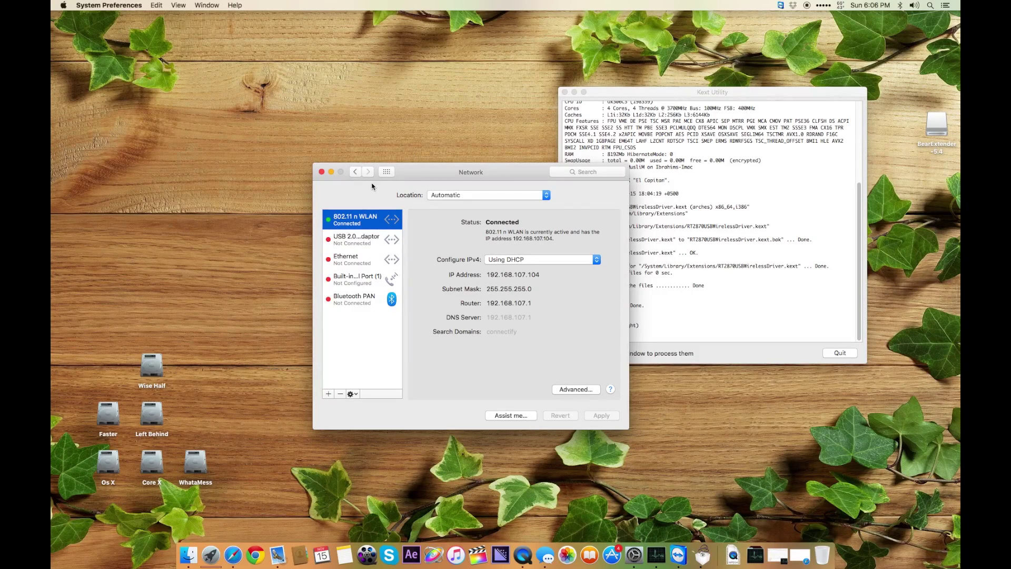
pyautogui.click(387, 172)
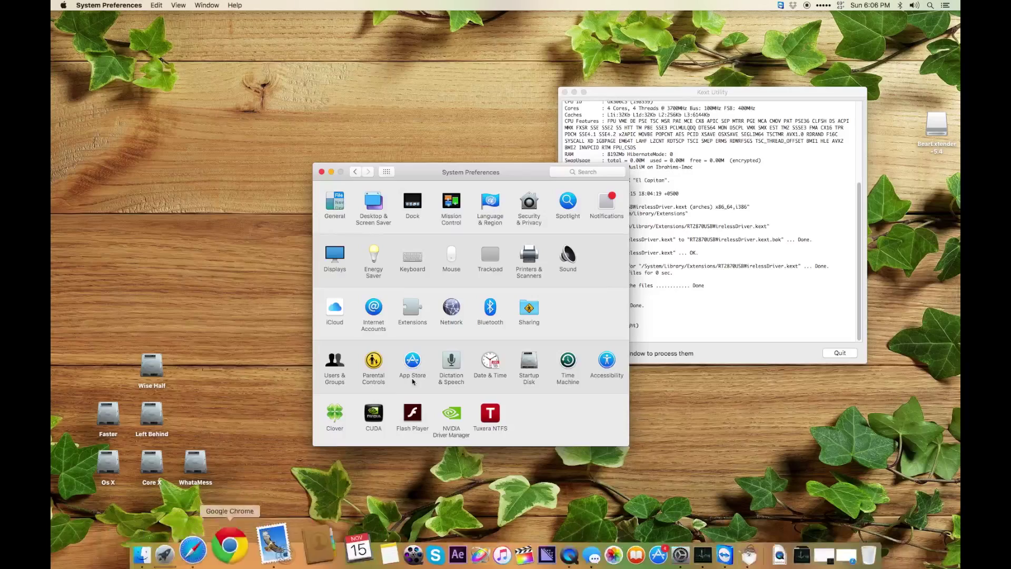
pyautogui.click(452, 308)
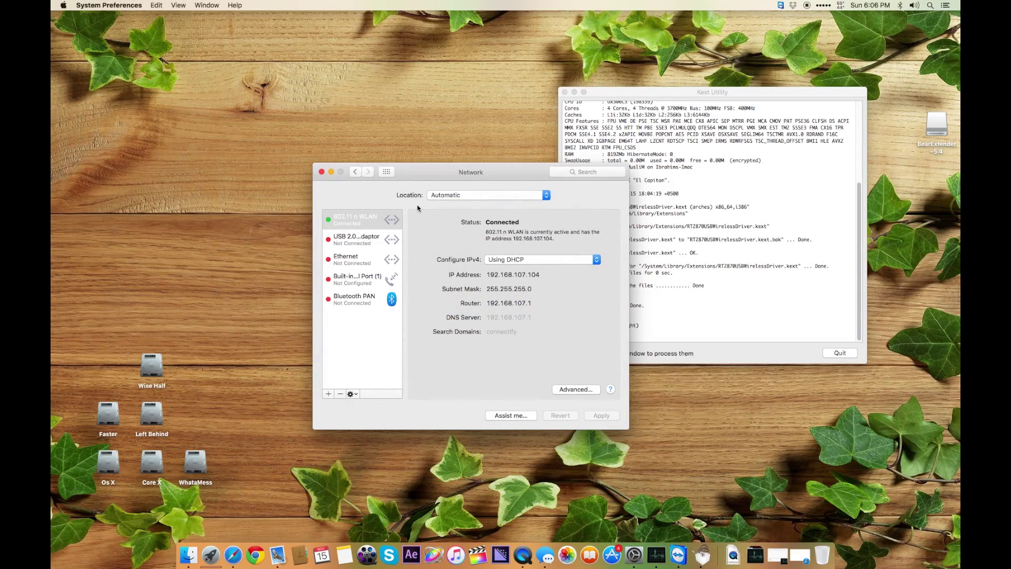
# Step: Load google.com in a new Safari tab
pyautogui.click(225, 525)
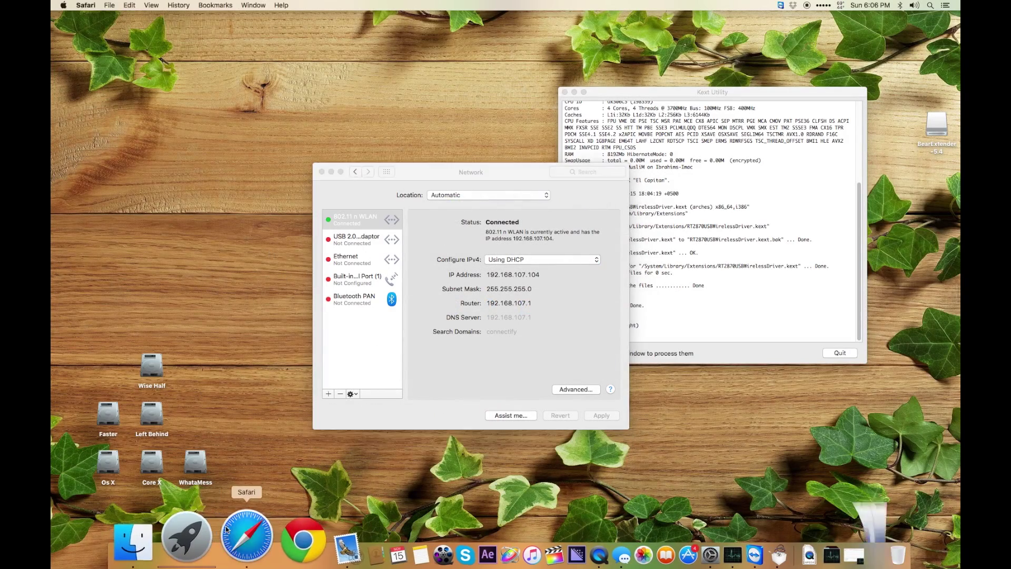
pyautogui.press('super+t')
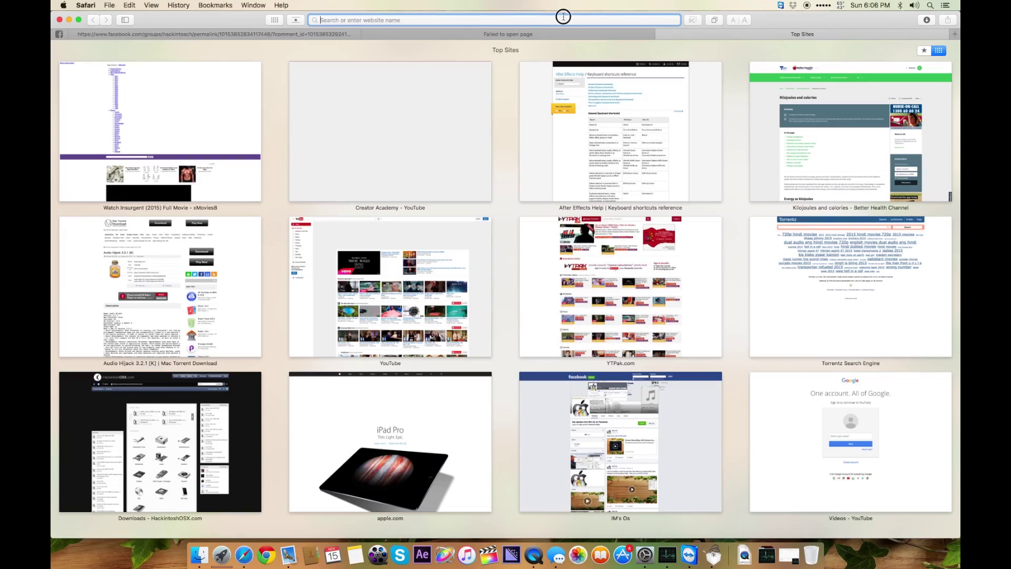
pyautogui.write('google.com')
pyautogui.press('Return')
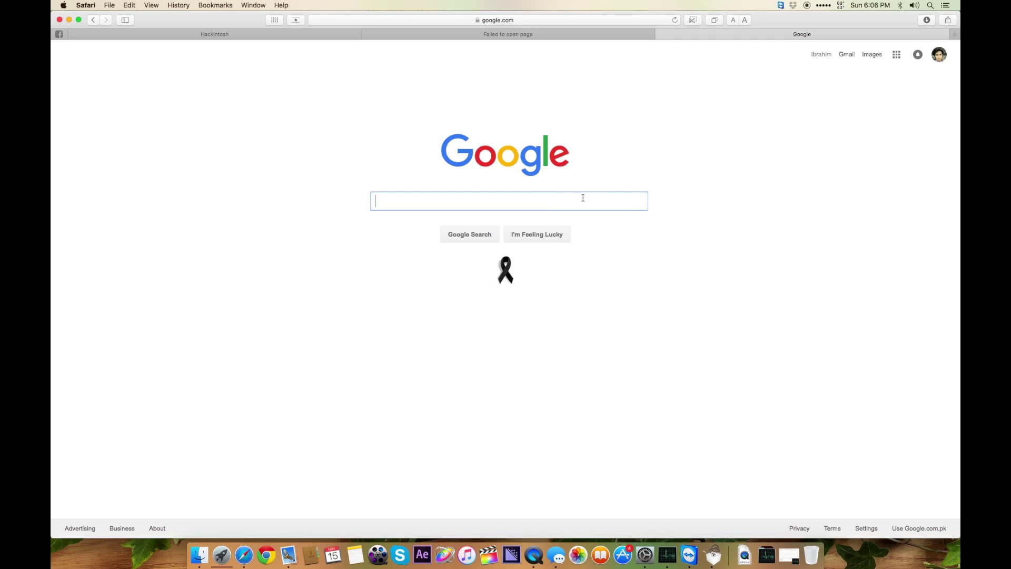
# Step: Type 'AND THE LINK SPEED IS REALLY FAST' into the Google search box
pyautogui.write('ANDT')
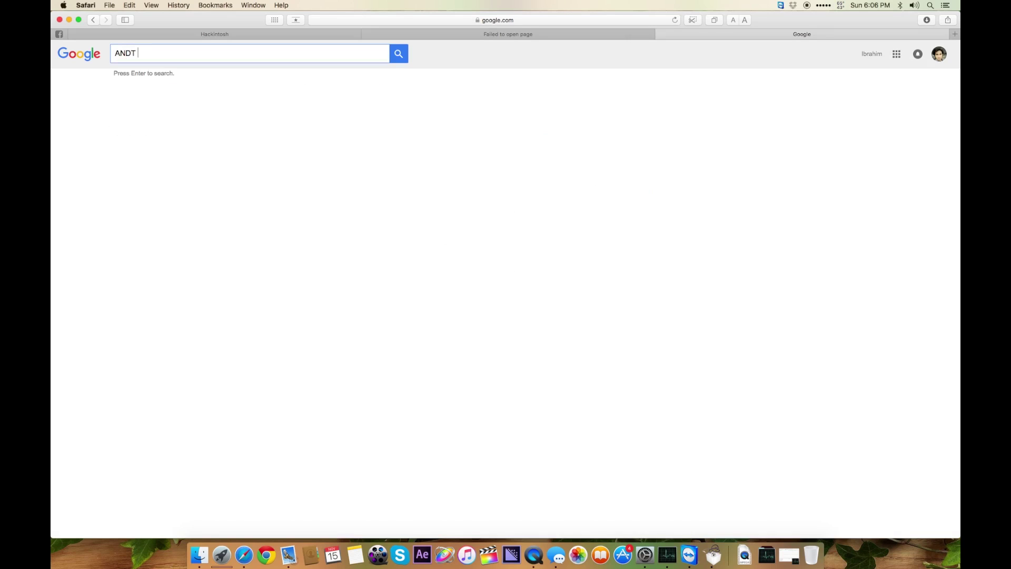
pyautogui.press('BackSpace')
pyautogui.write('THE LINK S')
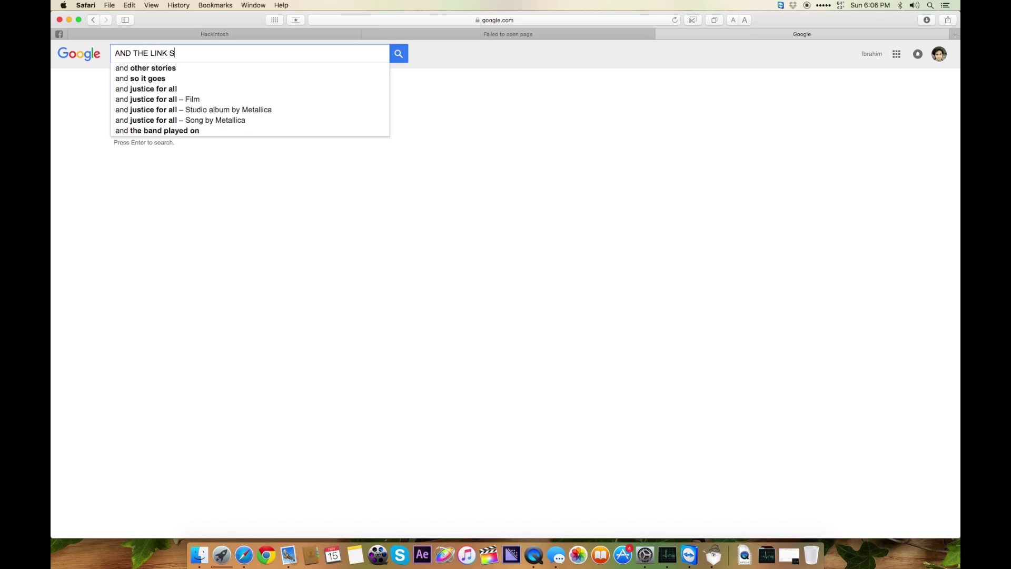
pyautogui.write('PEED IS R')
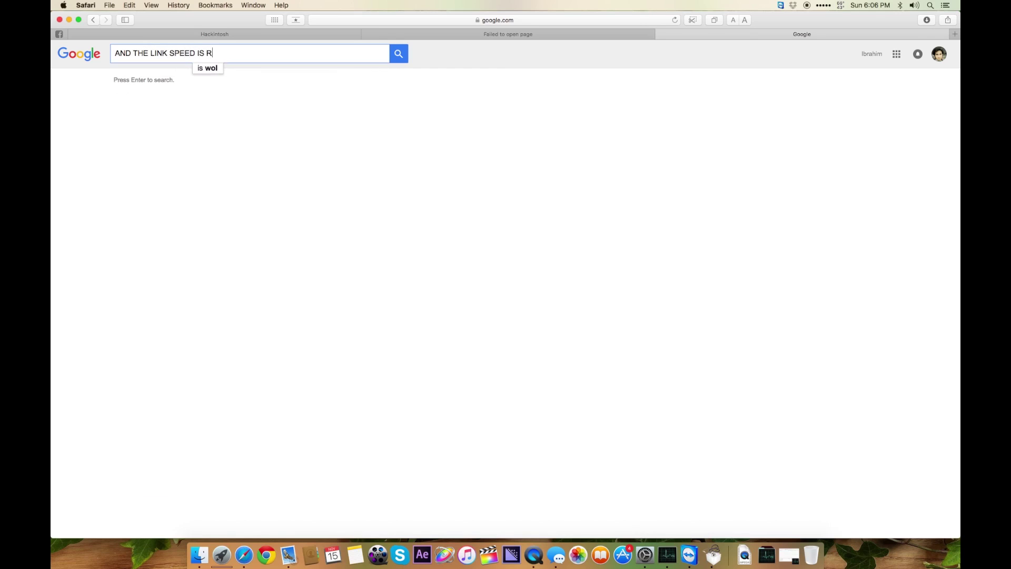
pyautogui.write('EALLY FAST')
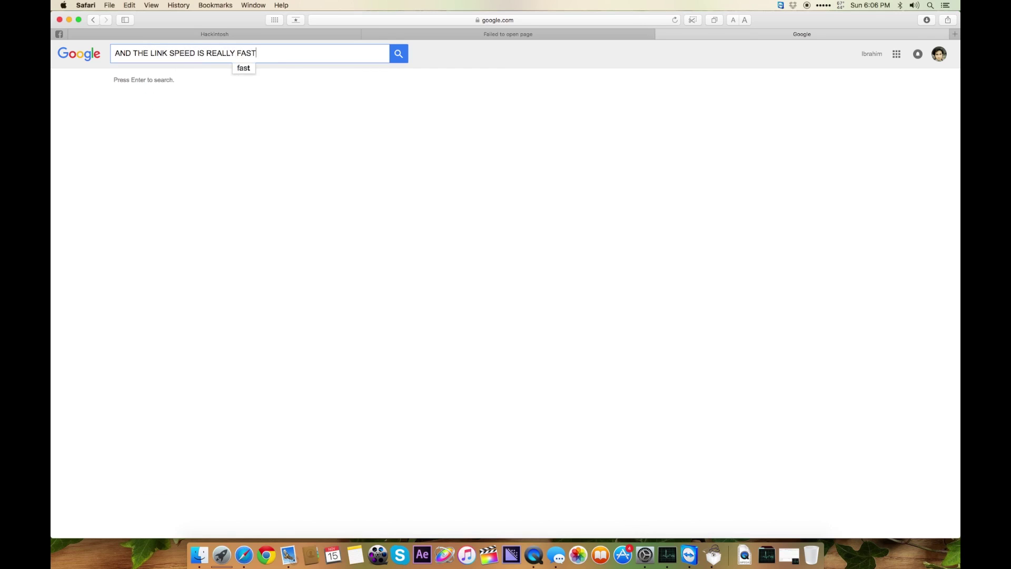
pyautogui.press('Return')
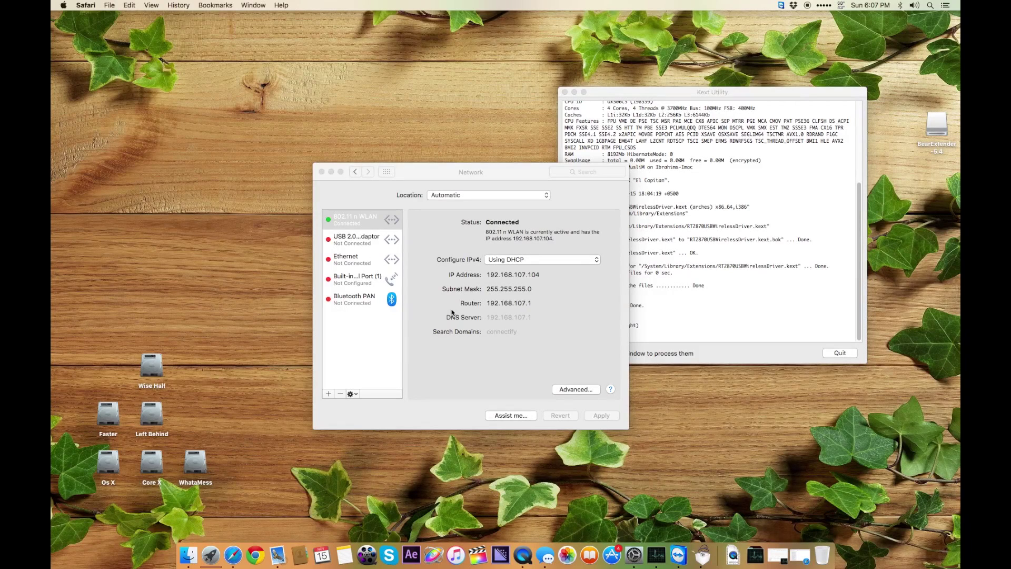
# Step: Close System Preferences and minimise the Kext Utility window
pyautogui.click(386, 171)
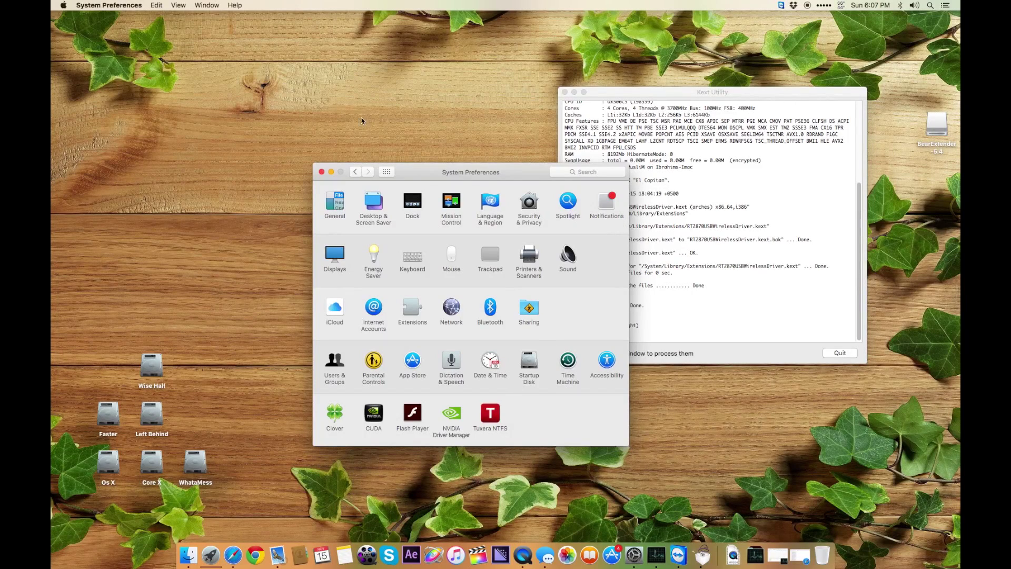
pyautogui.click(322, 171)
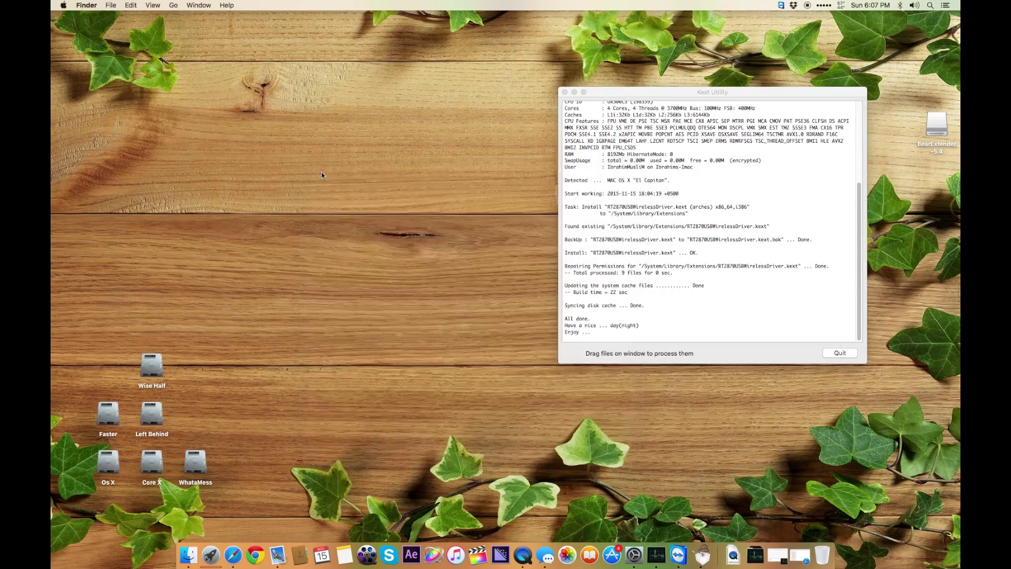
pyautogui.click(657, 96)
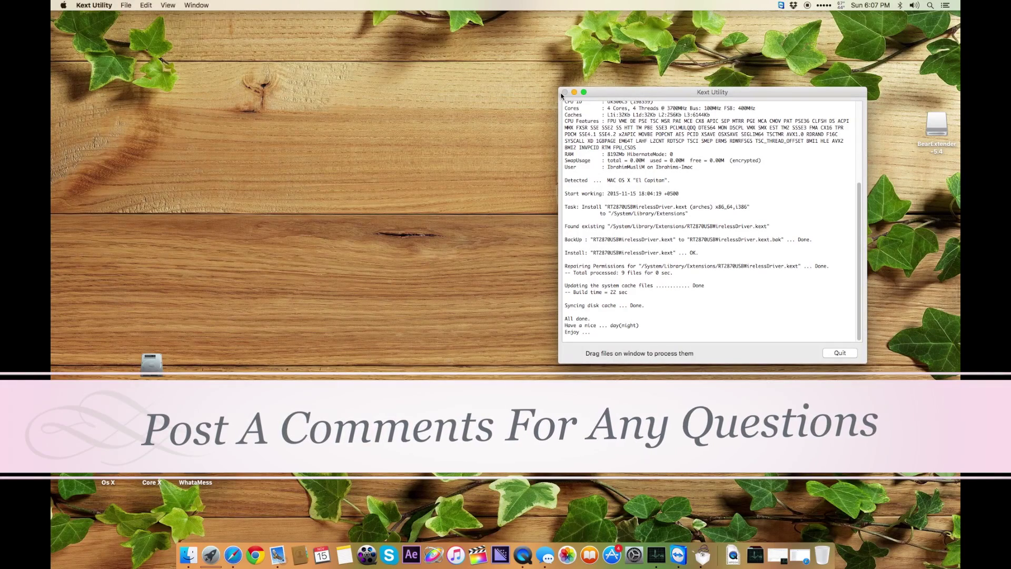
pyautogui.click(578, 93)
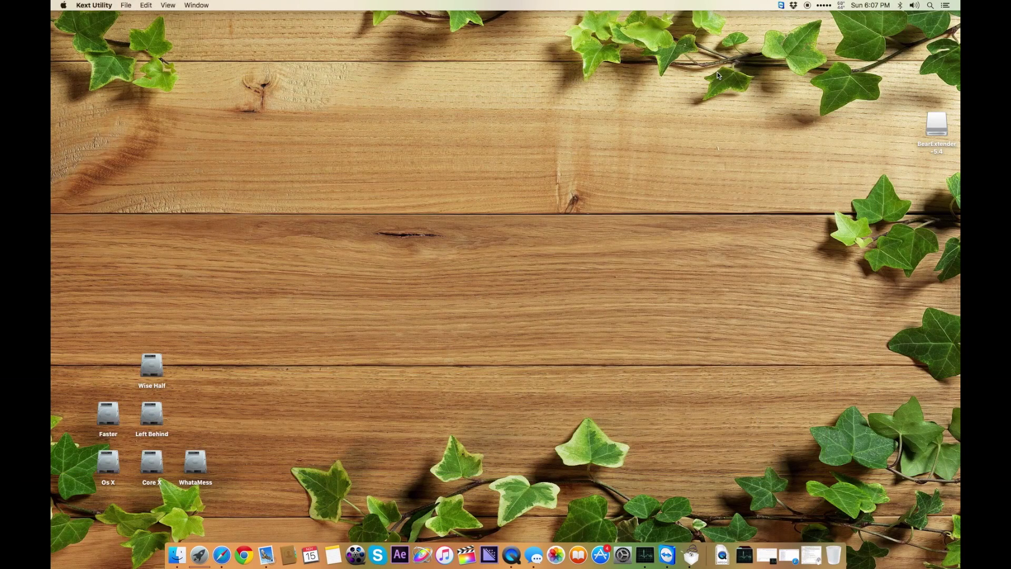